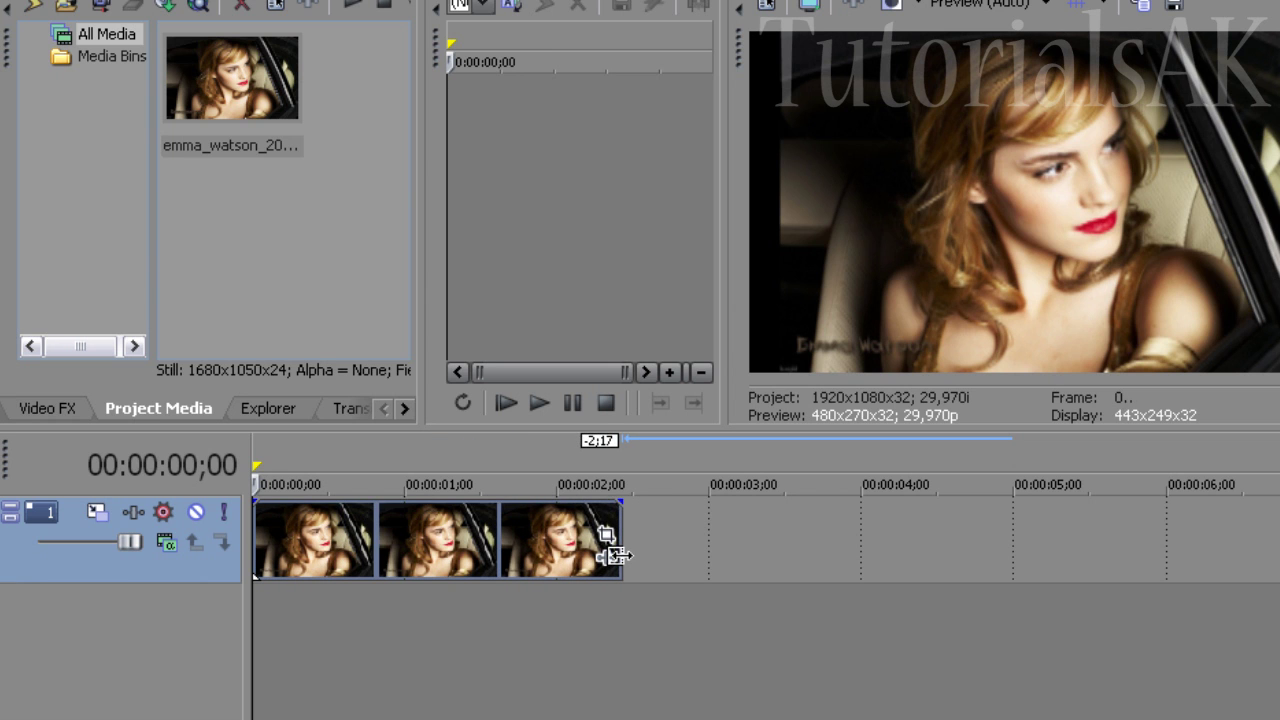
# Trim the end of the image event on the timeline to 00:00:02;07
pyautogui.click(619, 456)
pyautogui.hotkey('shift', 'F12')
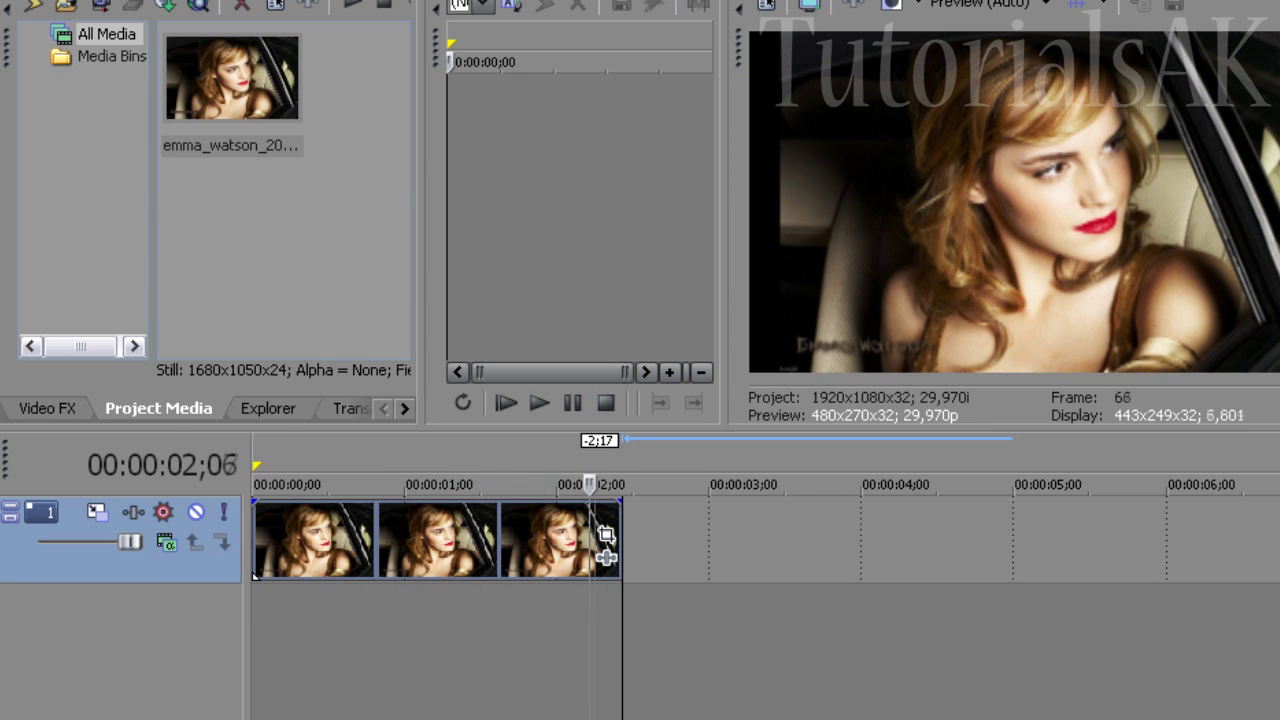
pyautogui.moveTo(600, 448); pyautogui.dragTo(592, 450)
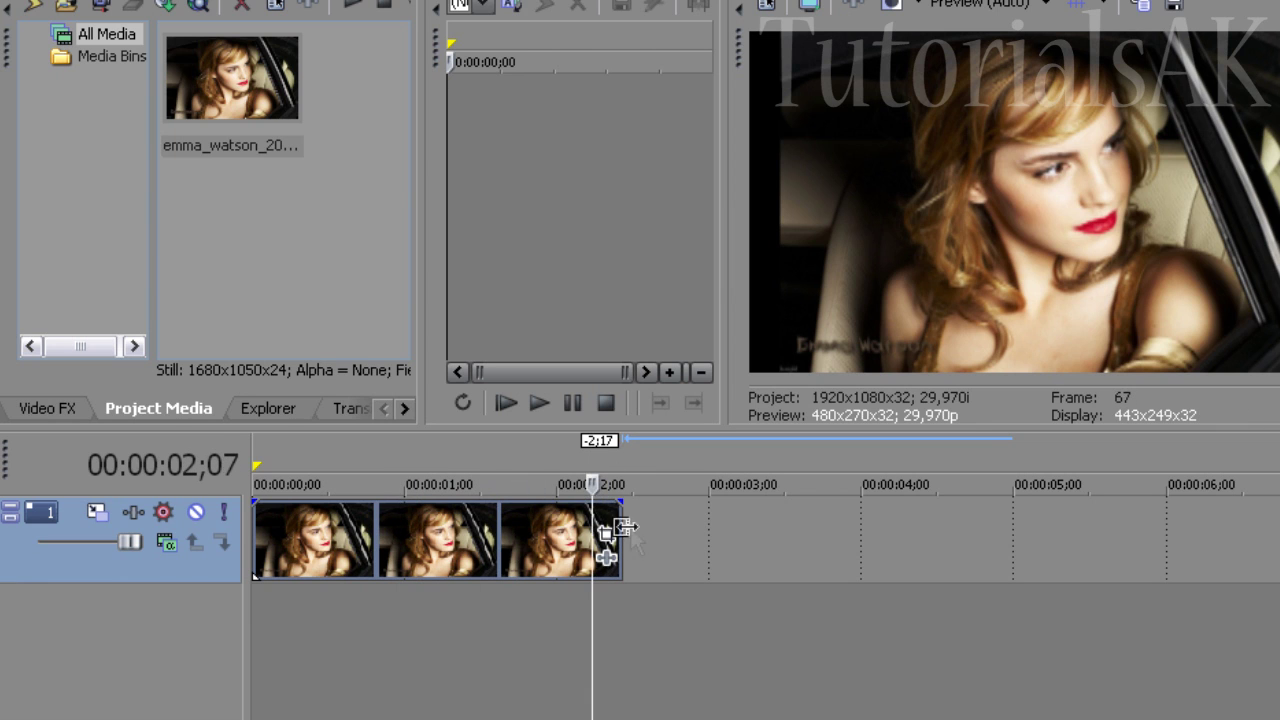
pyautogui.moveTo(604, 530); pyautogui.dragTo(592, 530)
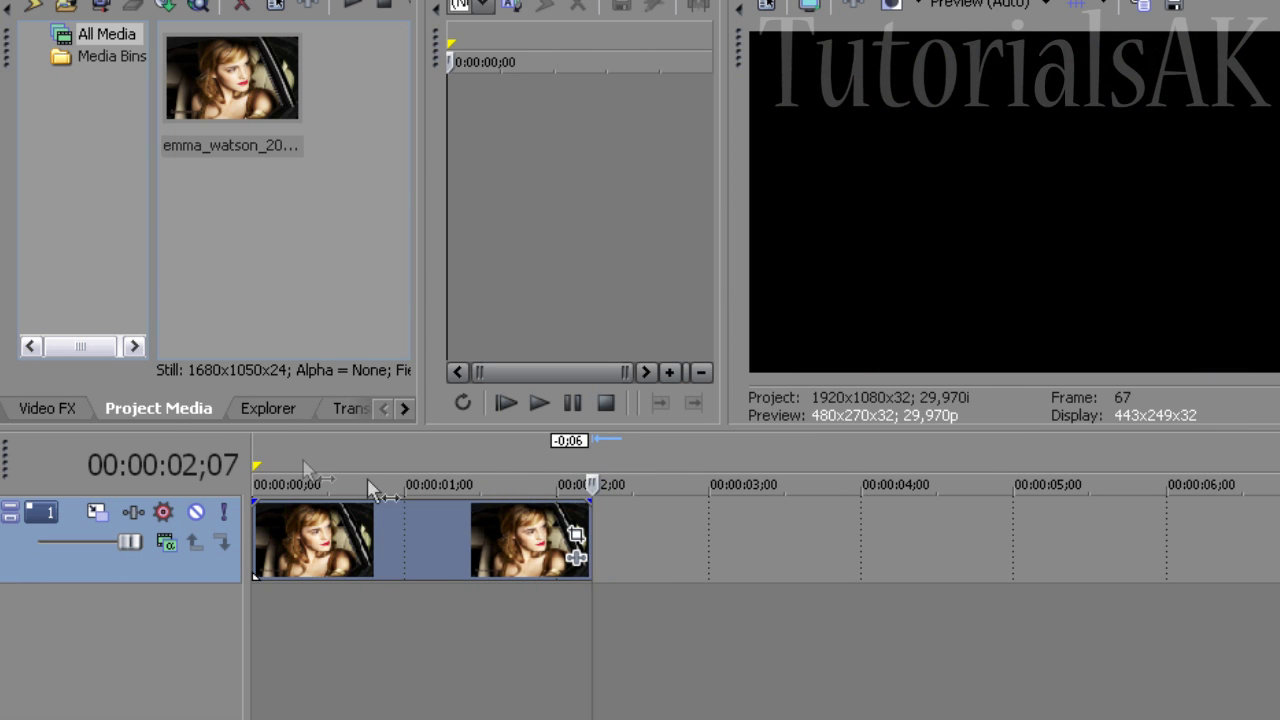
# Crop the image event to the 16:9 widescreen preset, about 1008 × 567 and centered near X 1214, Y 470 on the face
pyautogui.click(303, 465)
pyautogui.click(576, 535)
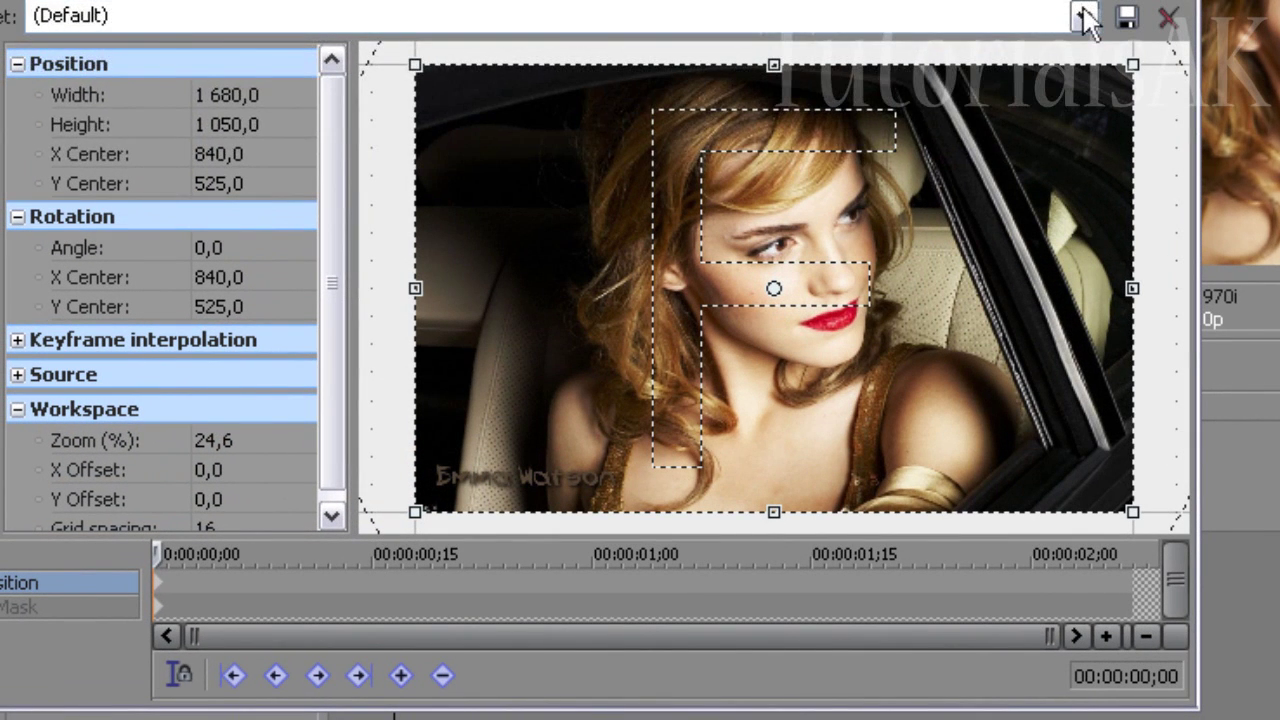
pyautogui.click(1085, 16)
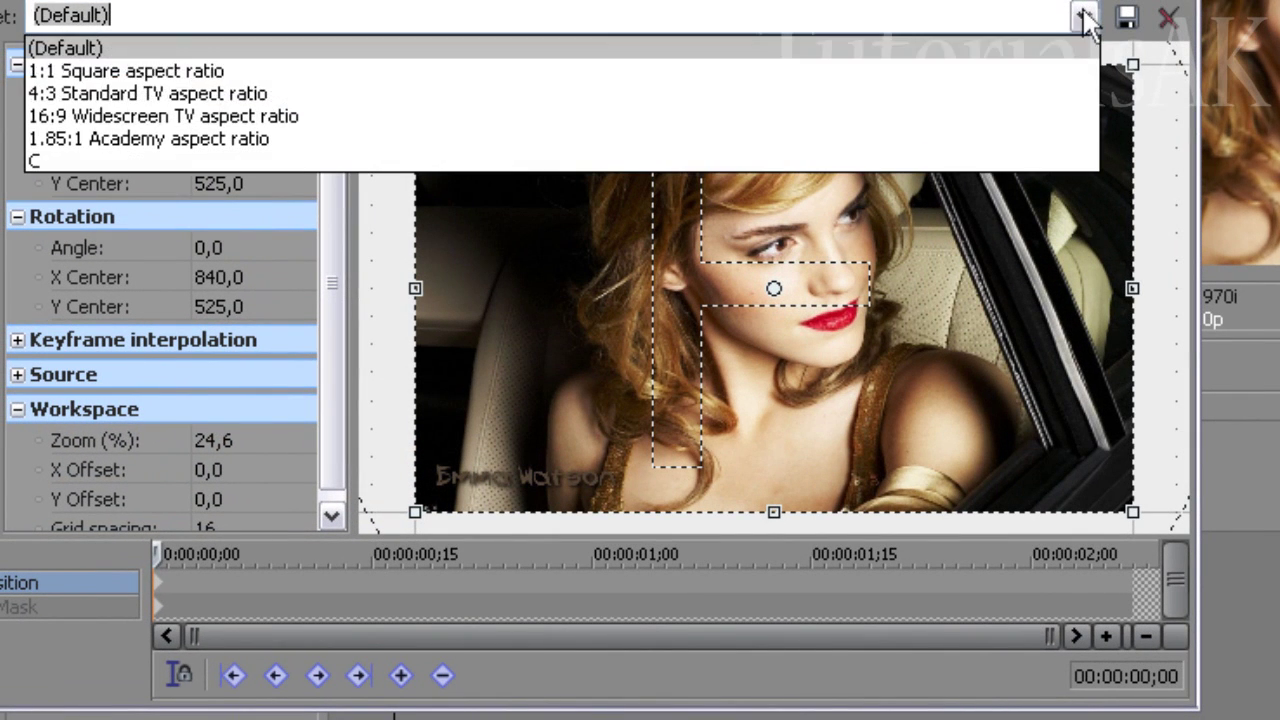
pyautogui.click(1031, 111)
pyautogui.moveTo(830, 88); pyautogui.dragTo(828, 238)
pyautogui.moveTo(820, 294); pyautogui.dragTo(973, 213)
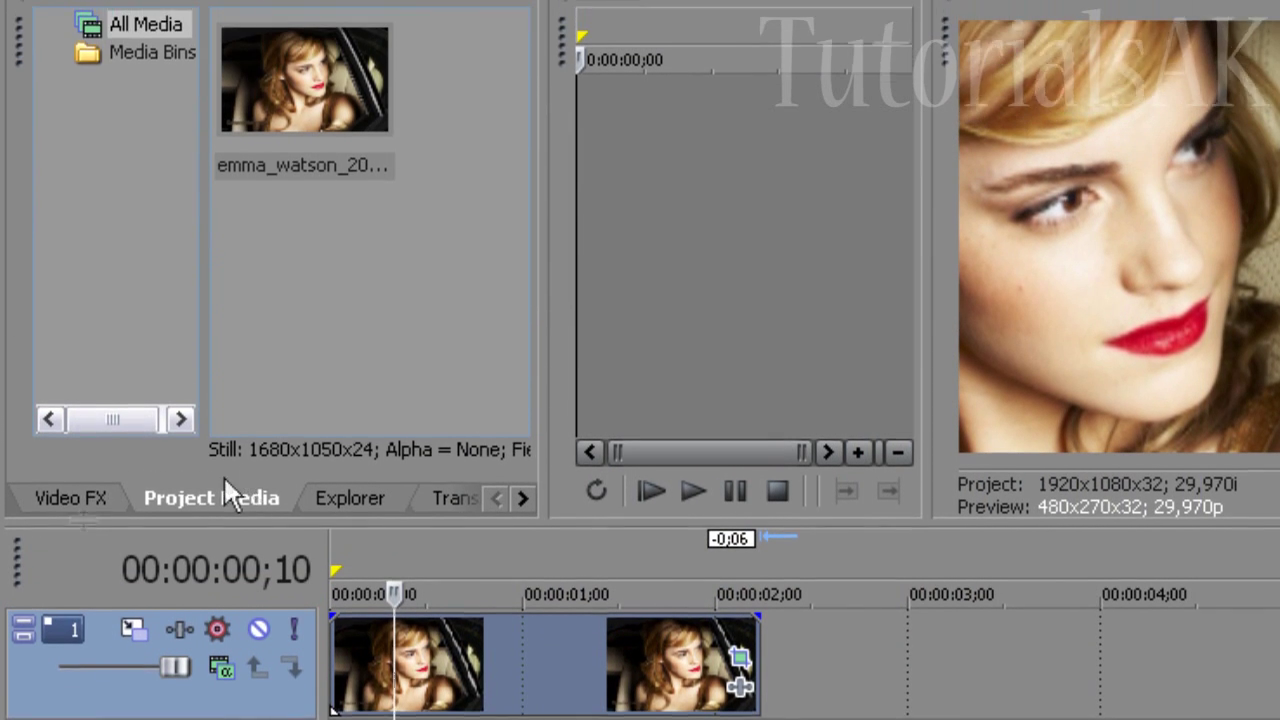
# Apply the Cookie Cutter video effect with the "Circle, Center" preset to the image event
pyautogui.click(51, 497)
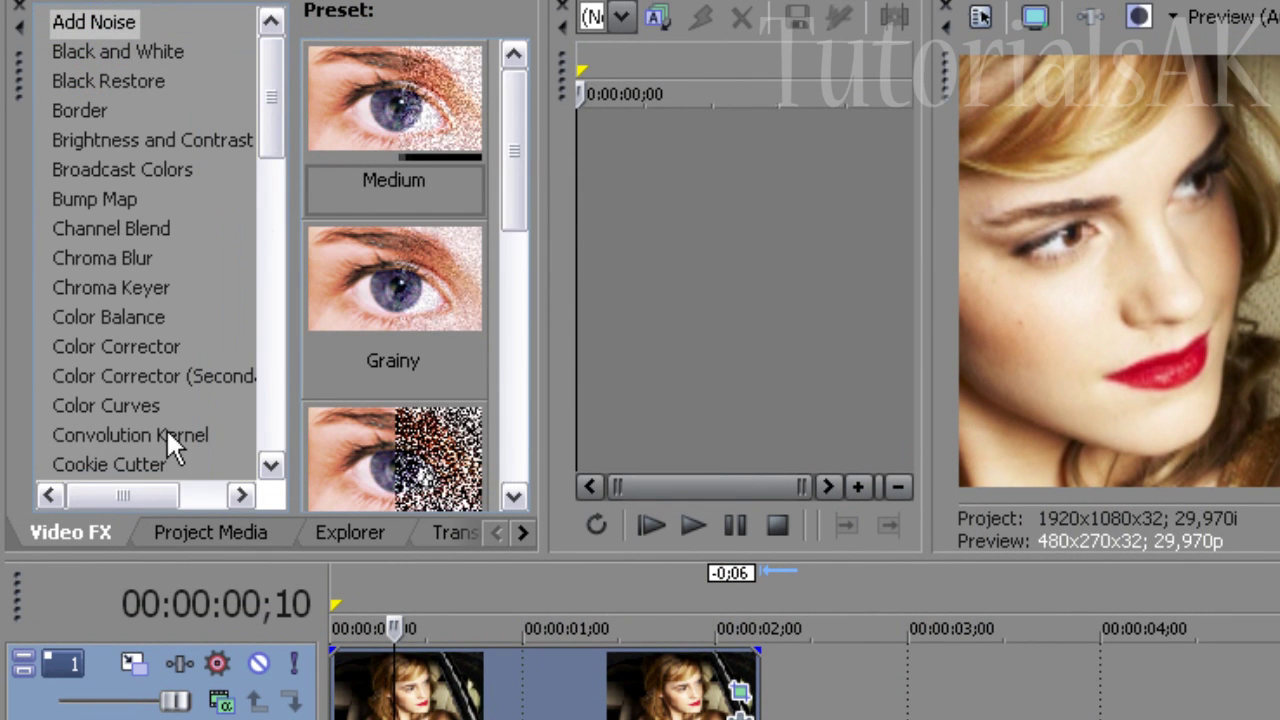
pyautogui.moveTo(258, 130); pyautogui.dragTo(266, 167)
pyautogui.click(128, 252)
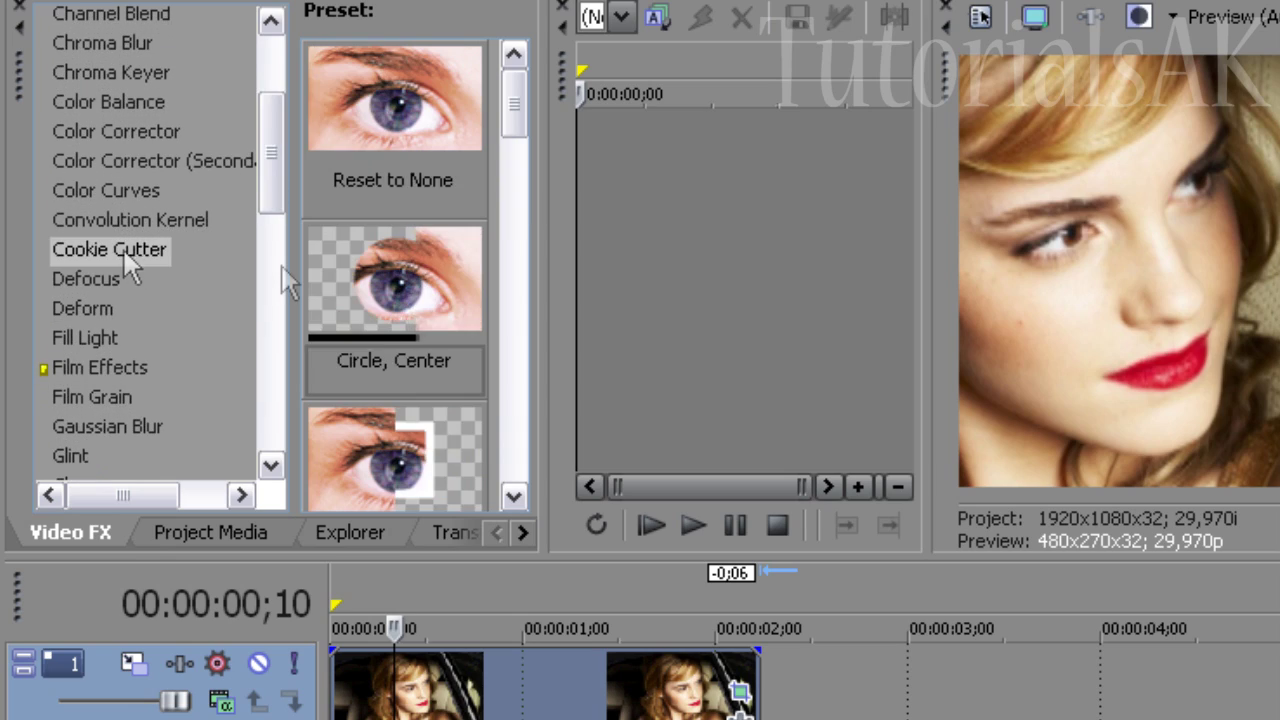
pyautogui.moveTo(372, 295); pyautogui.dragTo(557, 710)
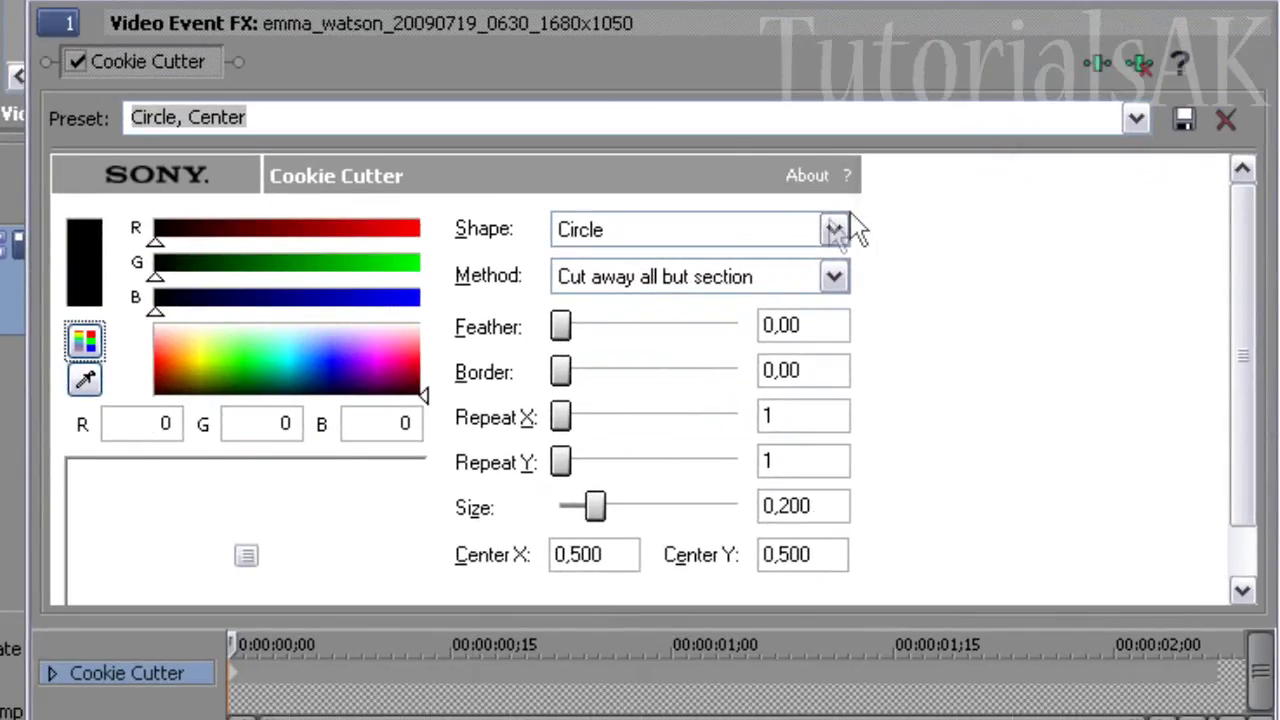
# Set the Cookie Cutter to a Square shape, Repeat Y 10 and size 0,150, centered at about X 0,181, Y 0,487
pyautogui.click(705, 531)
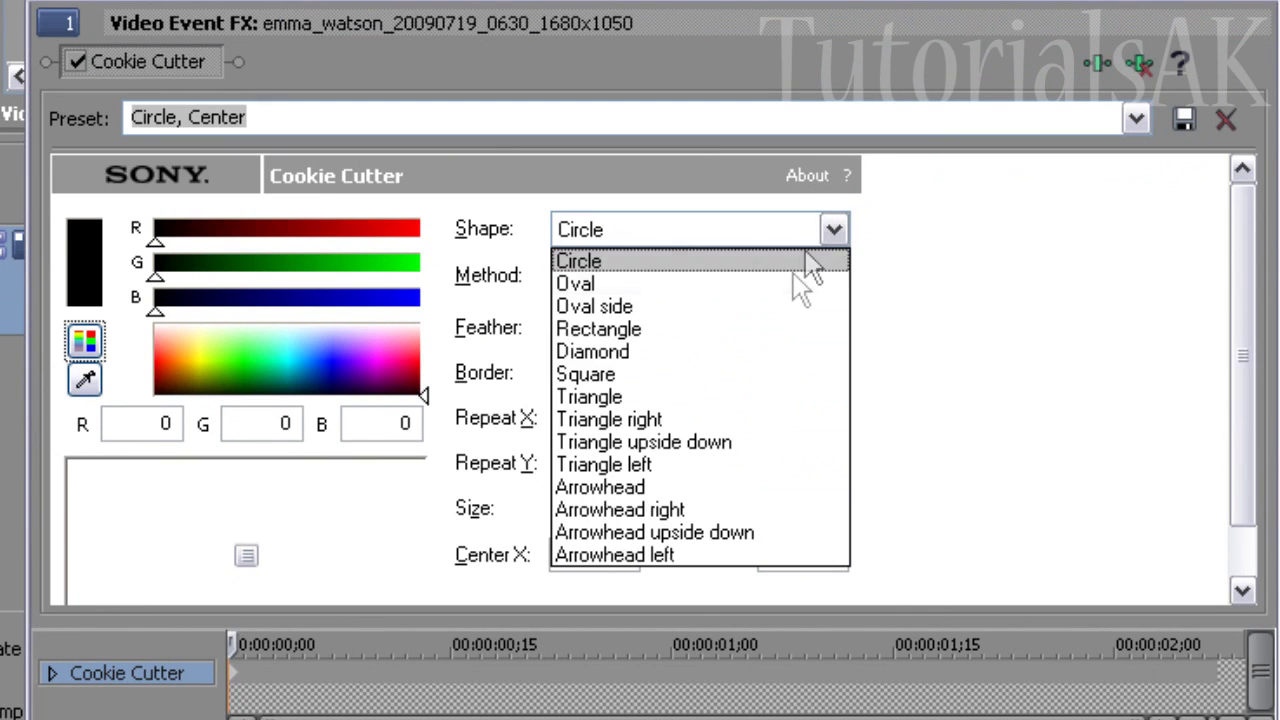
pyautogui.click(768, 374)
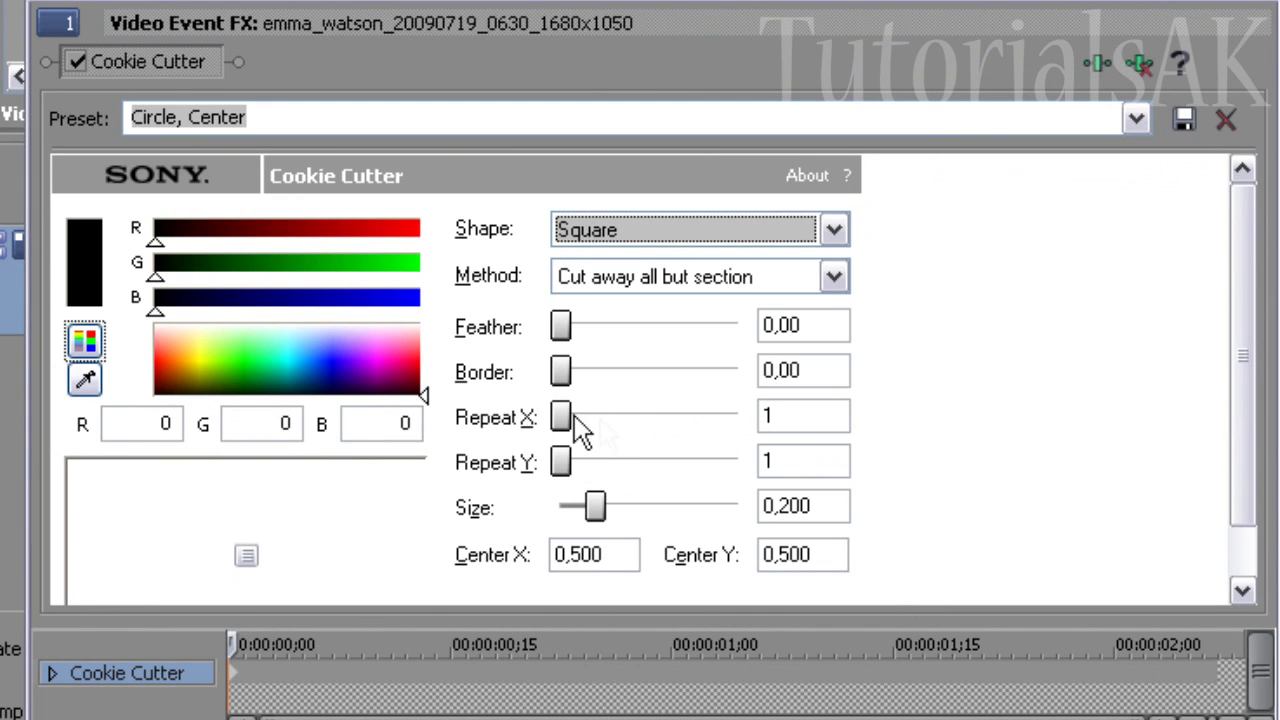
pyautogui.moveTo(562, 460); pyautogui.dragTo(742, 466)
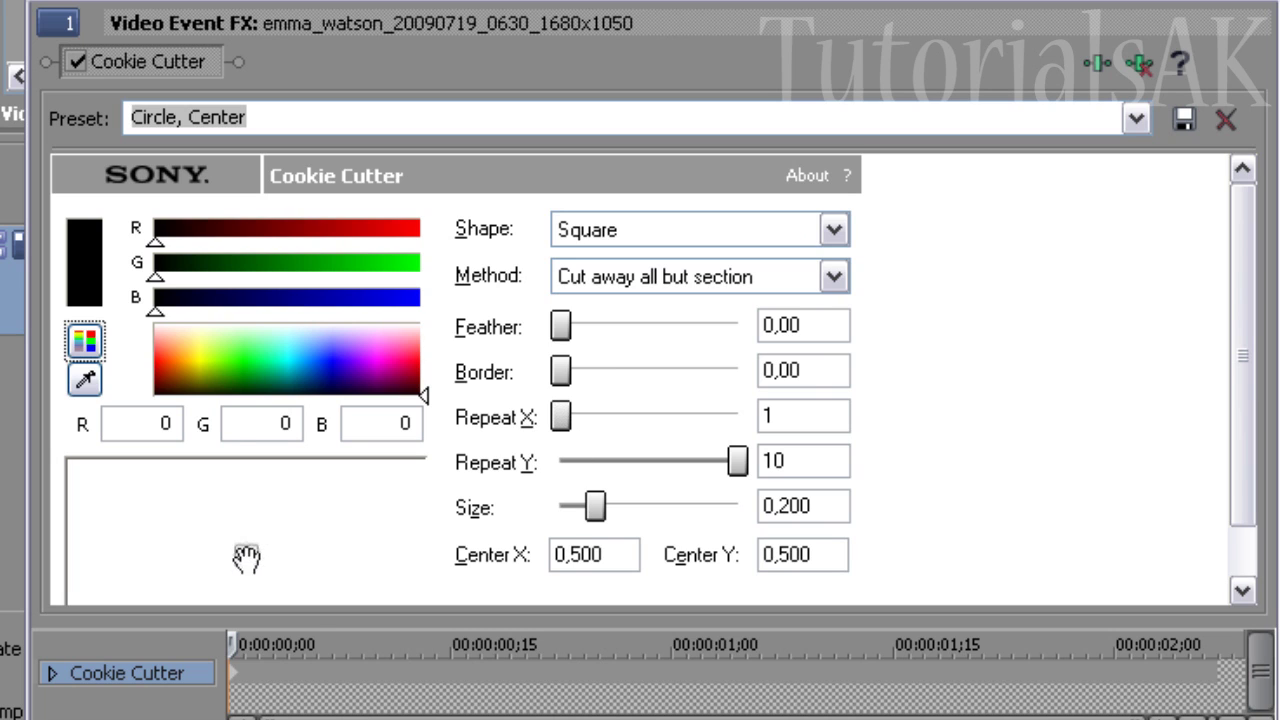
pyautogui.moveTo(210, 553); pyautogui.dragTo(181, 557)
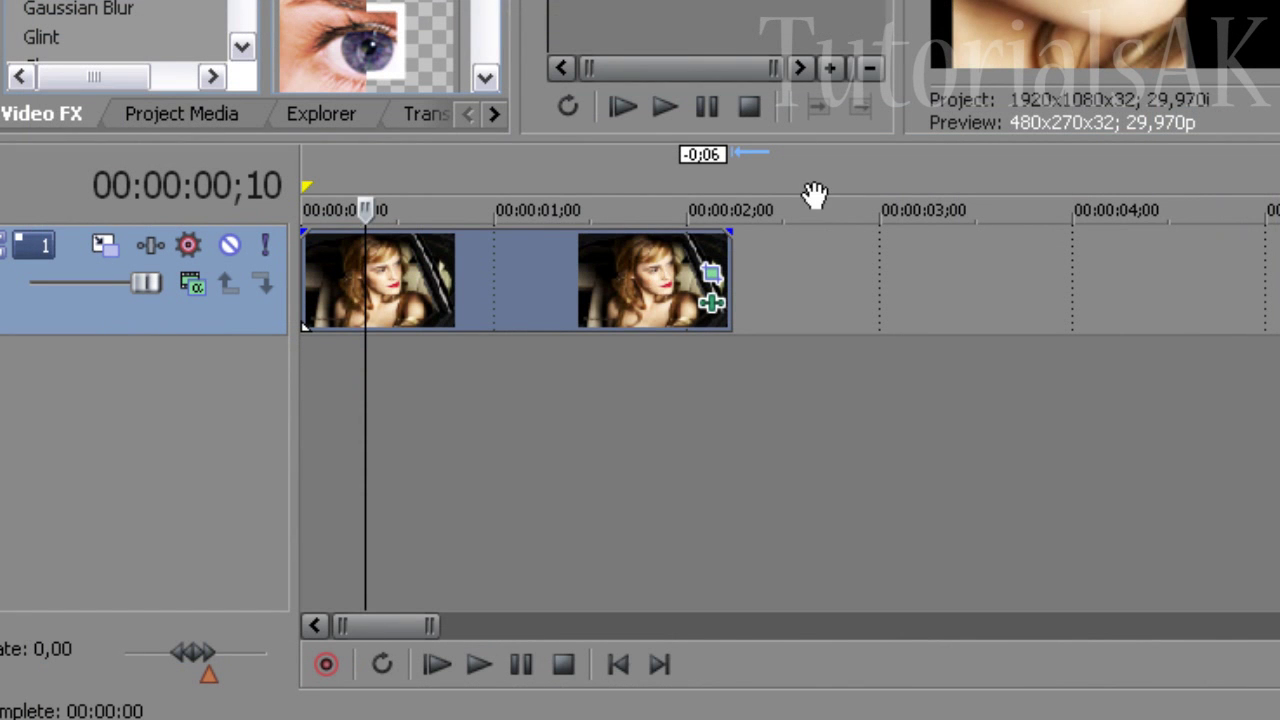
# Copy the image event and paste it onto a new video track inserted above it
pyautogui.rightClick(555, 298)
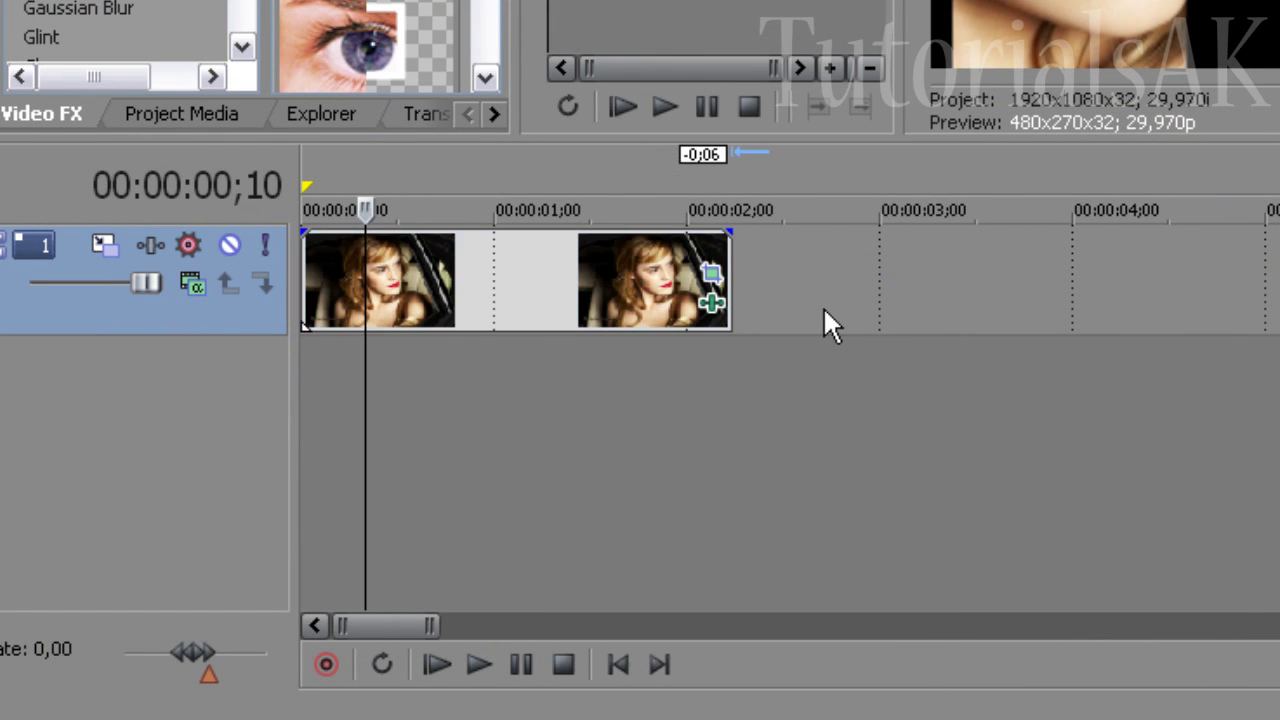
pyautogui.rightClick(826, 311)
pyautogui.click(828, 381)
pyautogui.rightClick(472, 268)
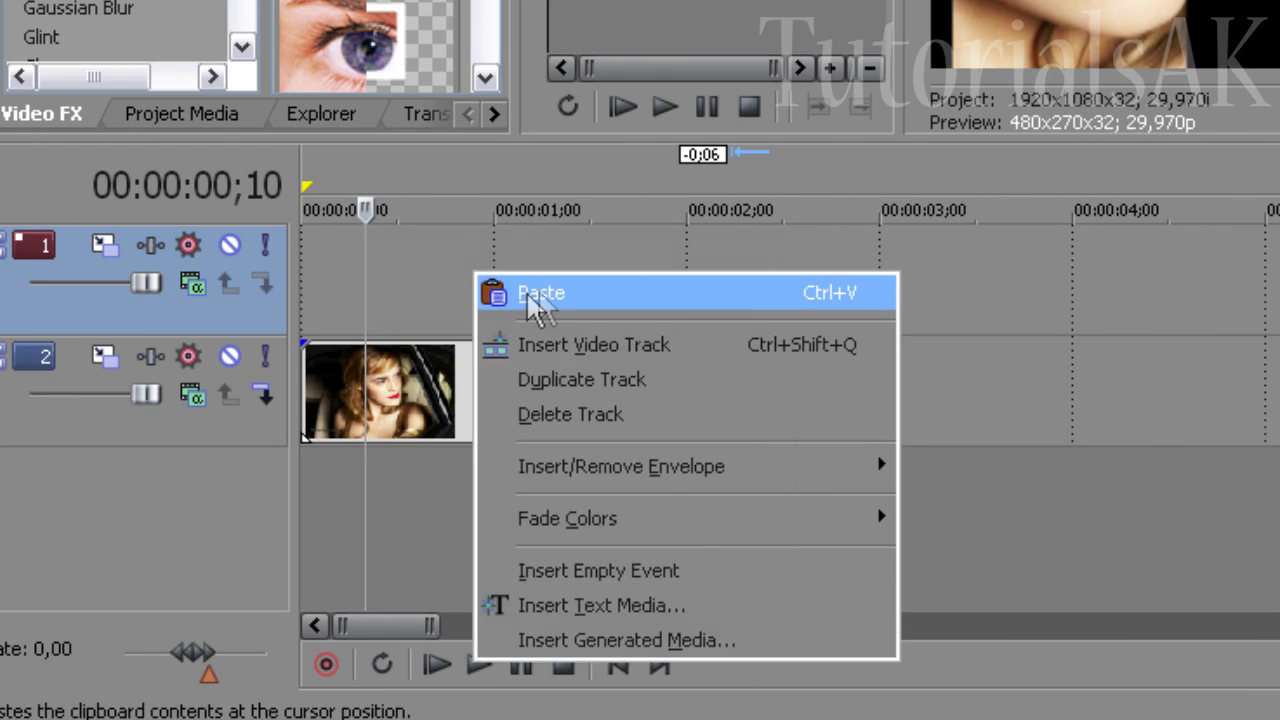
pyautogui.click(526, 291)
# Move the pasted event to start at 00:00:00;18 and trim its end to line up with the event below
pyautogui.click(380, 186)
pyautogui.moveTo(429, 181); pyautogui.dragTo(448, 184)
pyautogui.moveTo(540, 314); pyautogui.dragTo(581, 300)
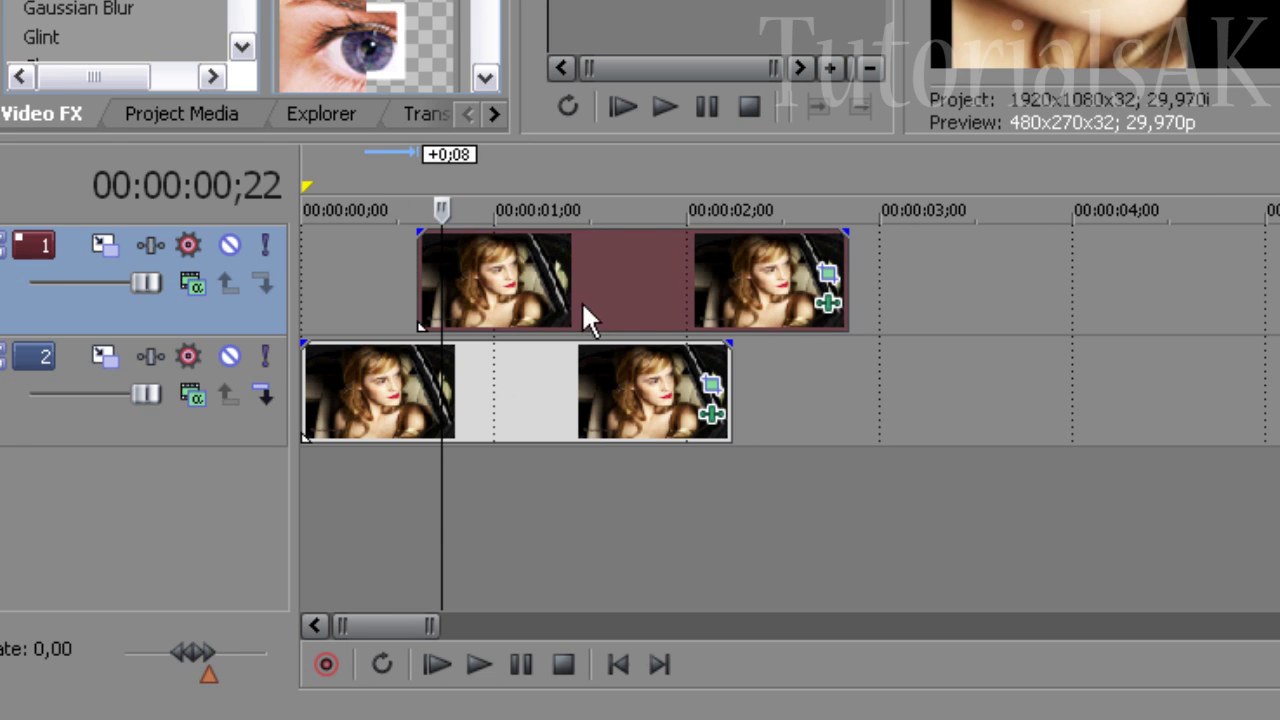
pyautogui.click(416, 178)
pyautogui.moveTo(845, 280); pyautogui.dragTo(730, 281)
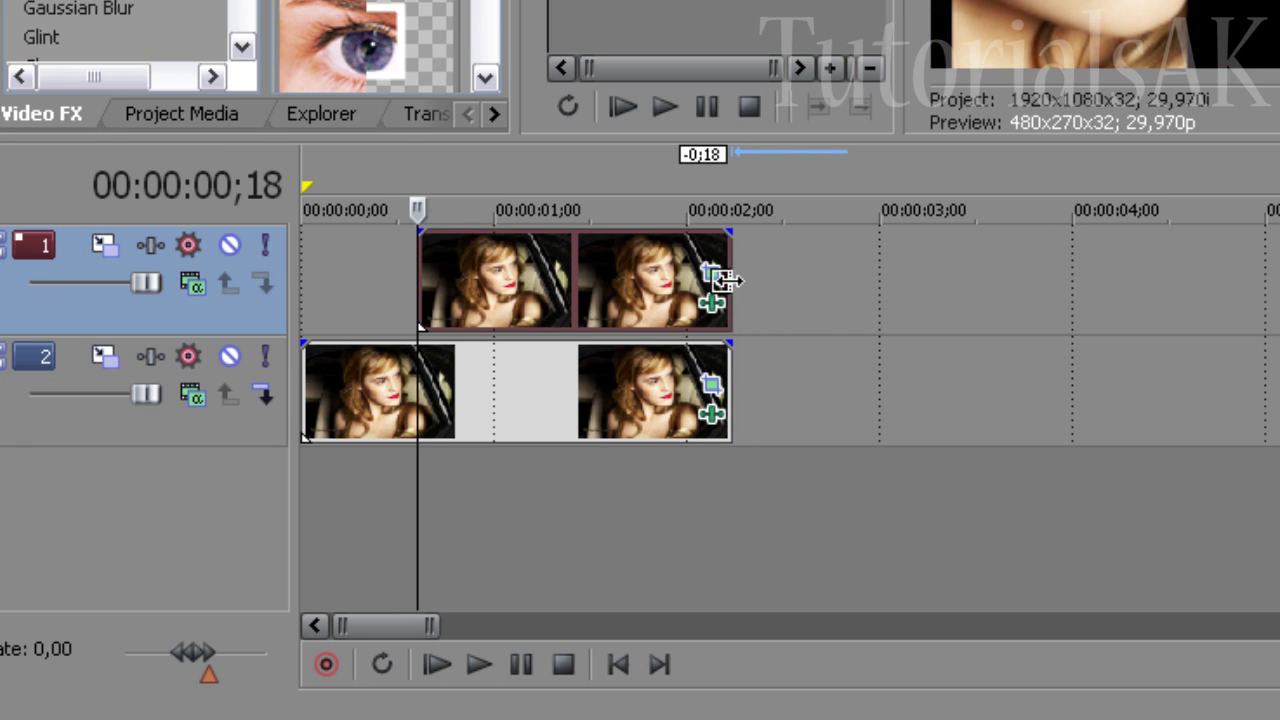
# Move the second event's Cookie Cutter strip to the middle of the frame, then enlarge and reposition its pan/crop area around the face
pyautogui.click(714, 300)
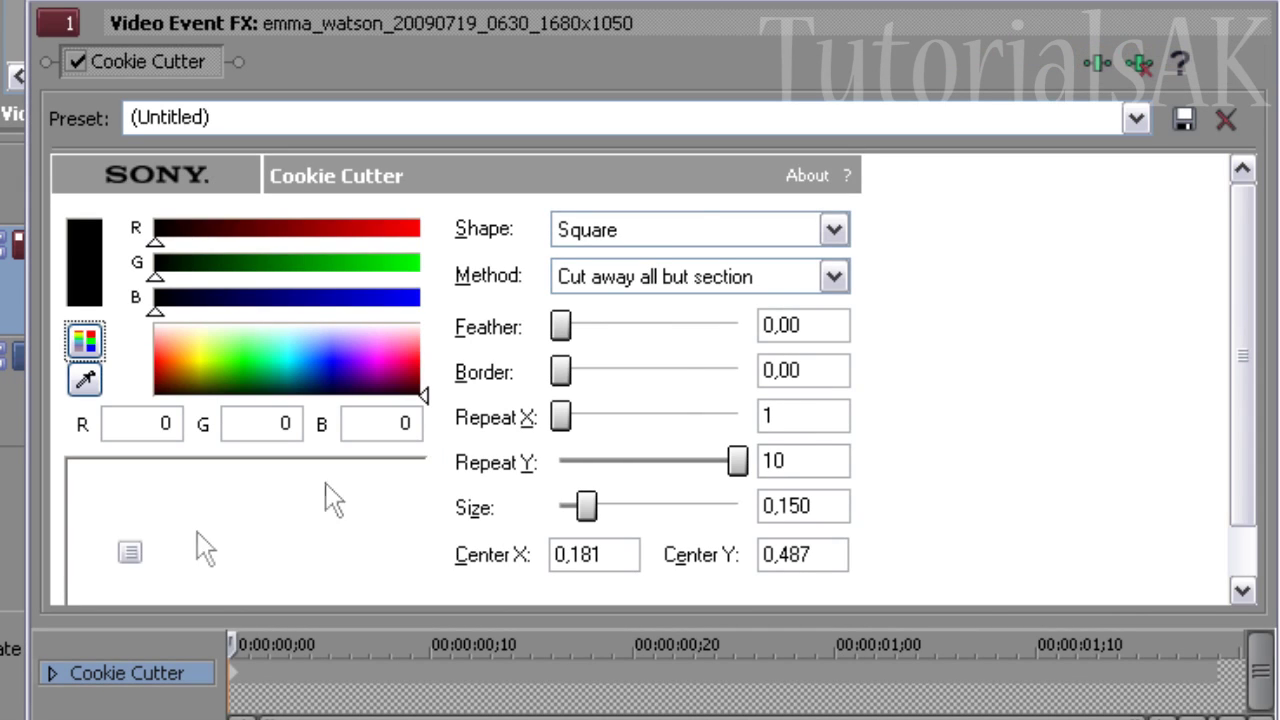
pyautogui.moveTo(153, 549); pyautogui.dragTo(182, 548)
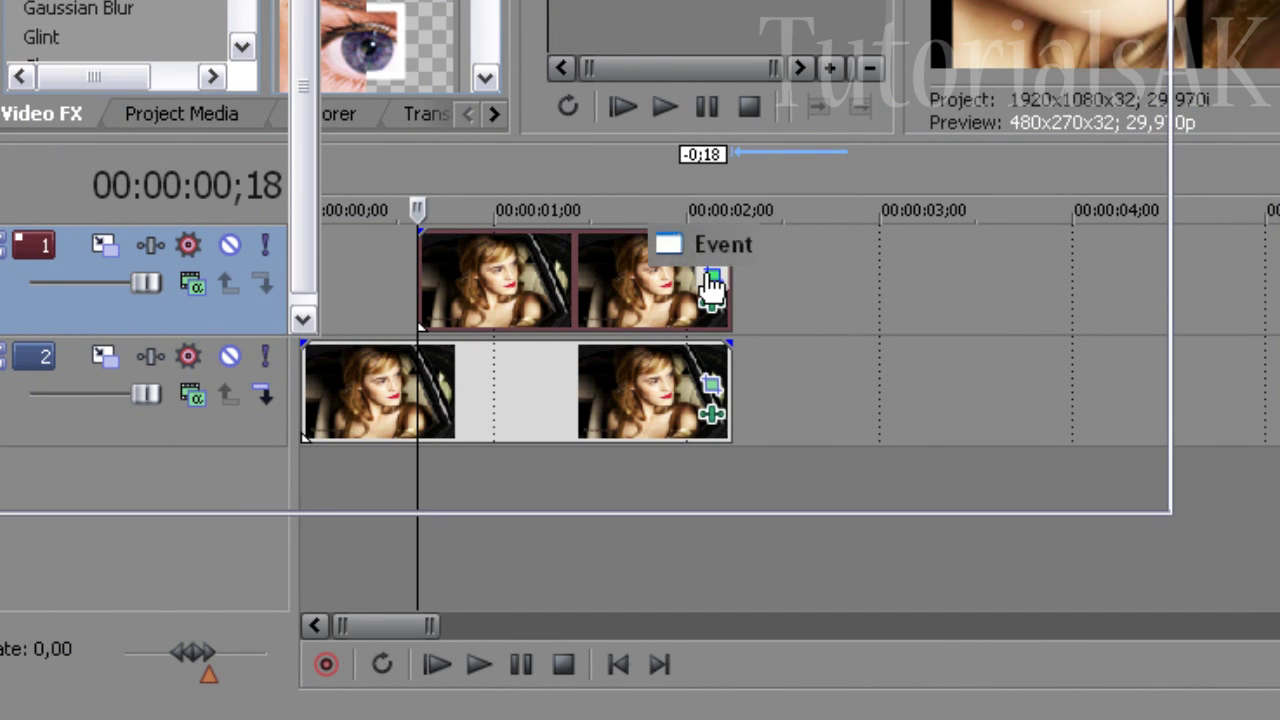
pyautogui.click(711, 278)
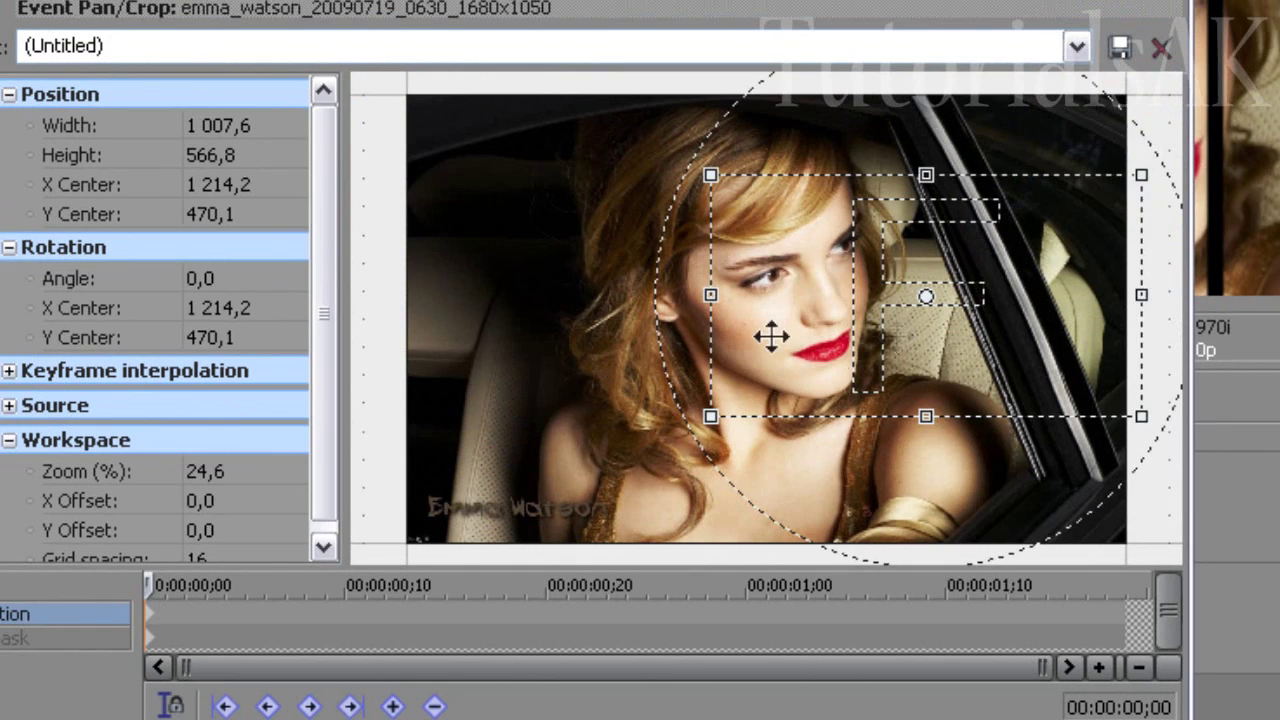
pyautogui.moveTo(766, 334); pyautogui.dragTo(741, 341)
pyautogui.moveTo(886, 177); pyautogui.dragTo(889, 58)
pyautogui.moveTo(857, 242)
pyautogui.mouseDown()
pyautogui.moveTo(880, 294)
pyautogui.moveTo(894, 251)
pyautogui.moveTo(850, 252)
pyautogui.moveTo(862, 263)
pyautogui.mouseUp()
pyautogui.click(1160, 47)
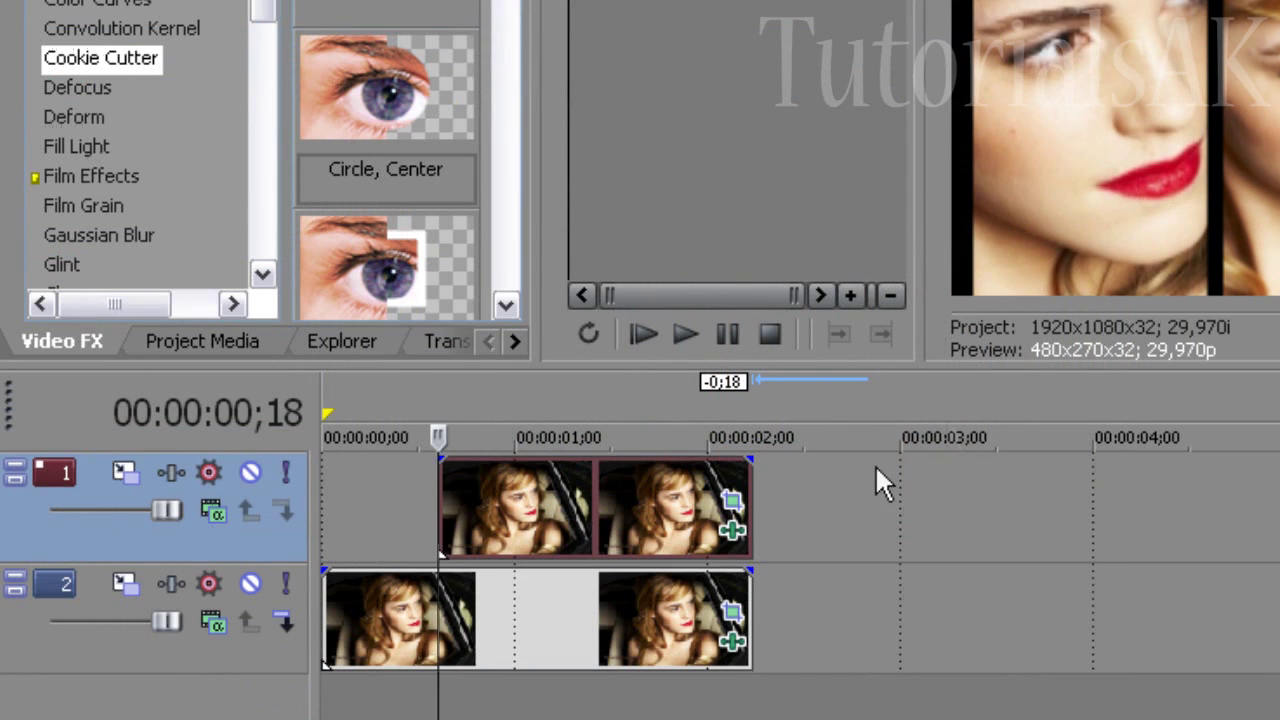
# Insert a third video track on top, paste the copied event at 00:00:01;08, and trim its end to match the events below
pyautogui.click(835, 481)
pyautogui.rightClick(835, 482)
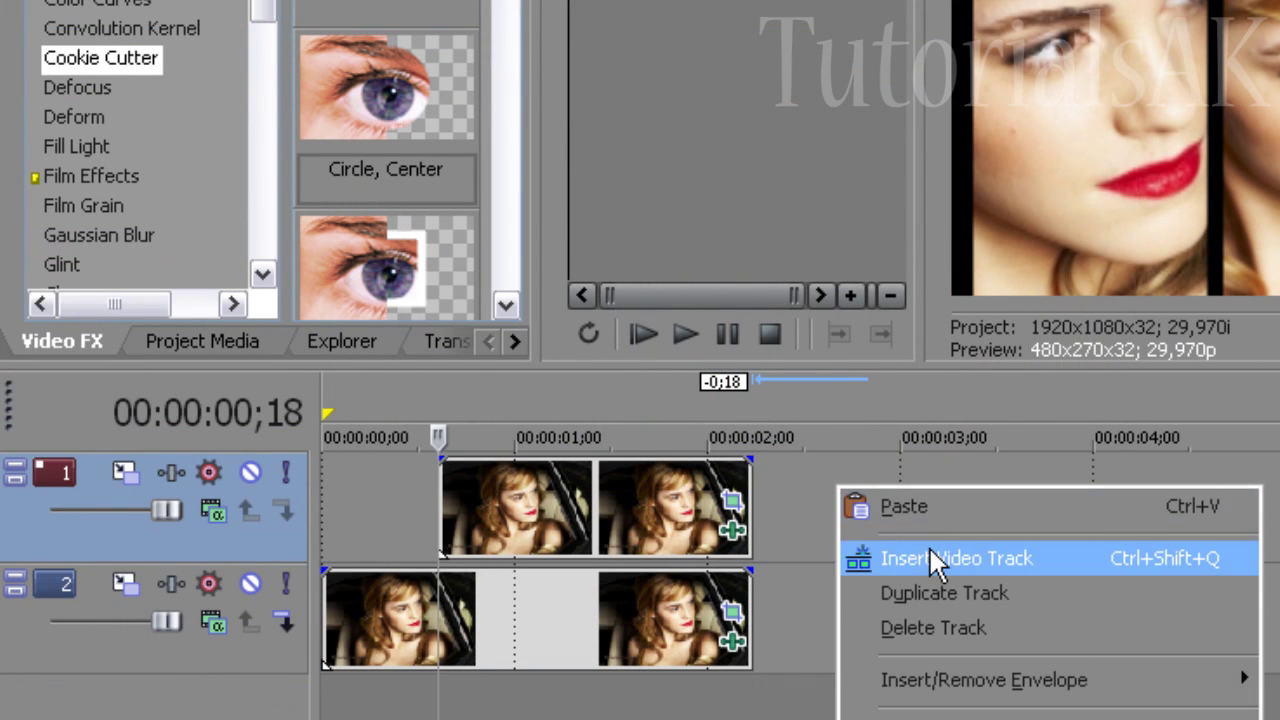
pyautogui.click(930, 560)
pyautogui.click(568, 416)
pyautogui.moveTo(566, 409); pyautogui.dragTo(567, 408)
pyautogui.rightClick(626, 491)
pyautogui.click(678, 516)
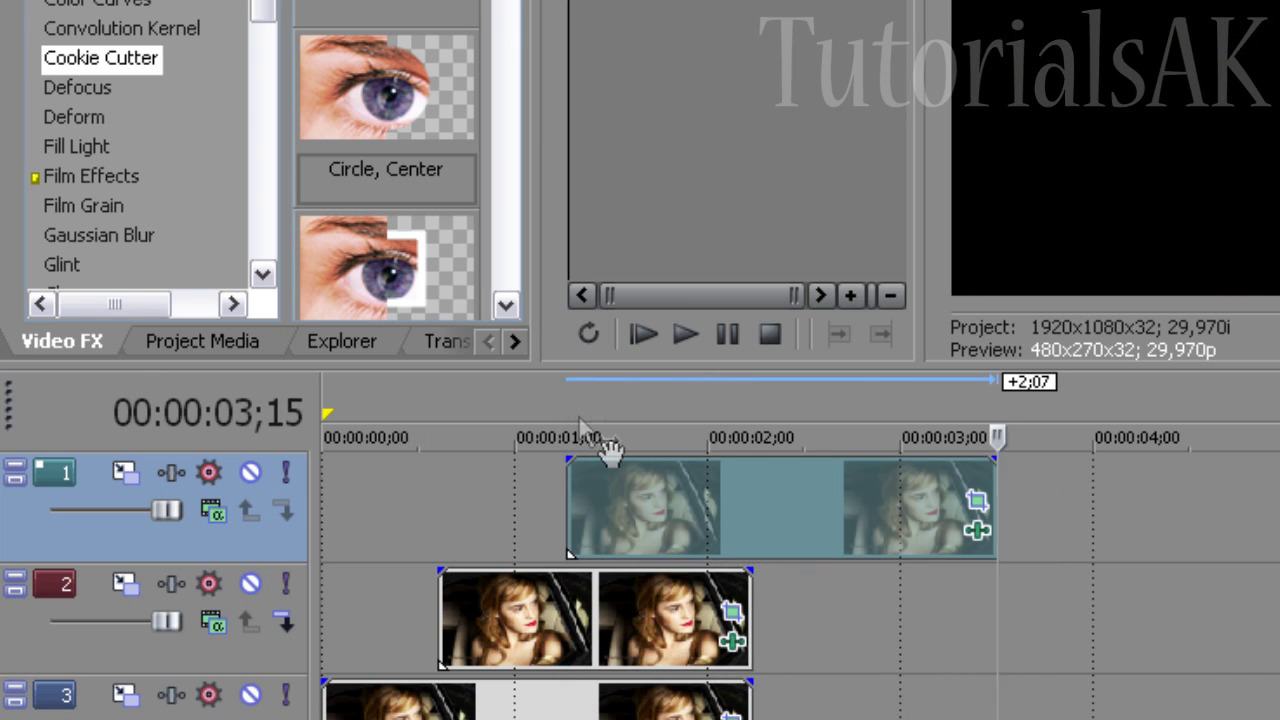
pyautogui.moveTo(994, 505); pyautogui.dragTo(738, 492)
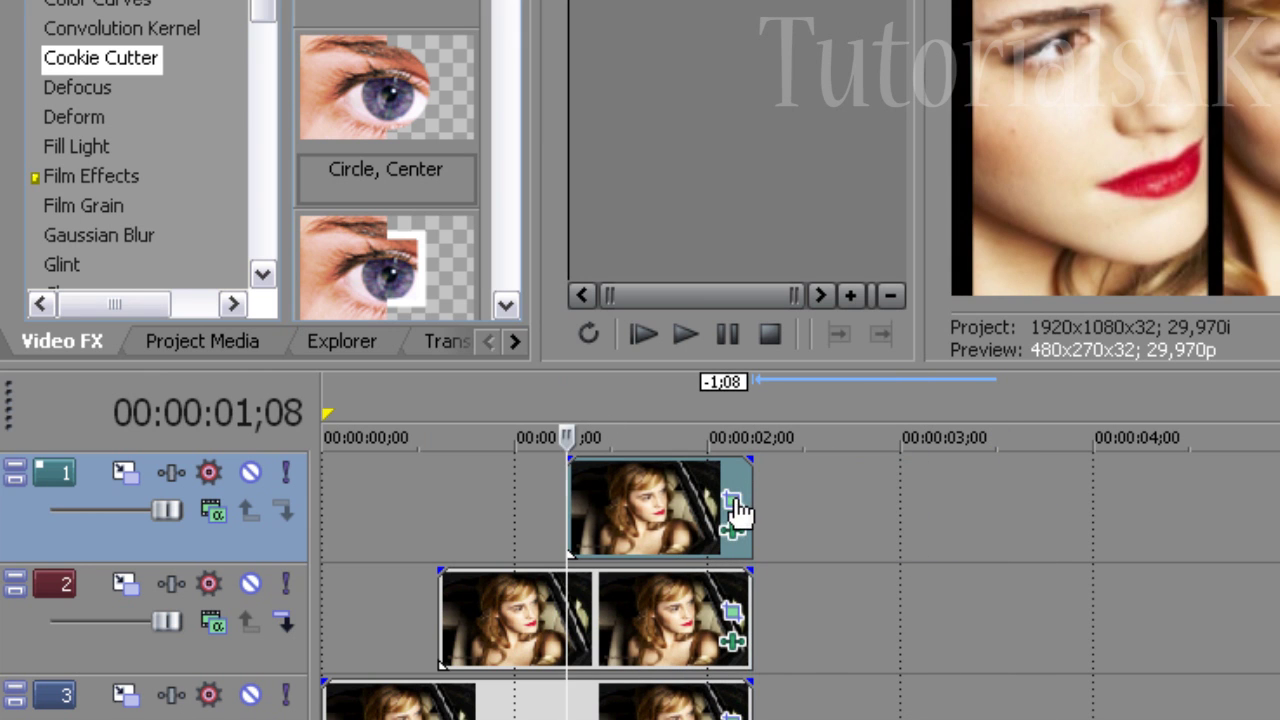
# Set the top event's Cookie Cutter size to 0,170 and move its center to about X 0,848, Y 0,417
pyautogui.click(731, 503)
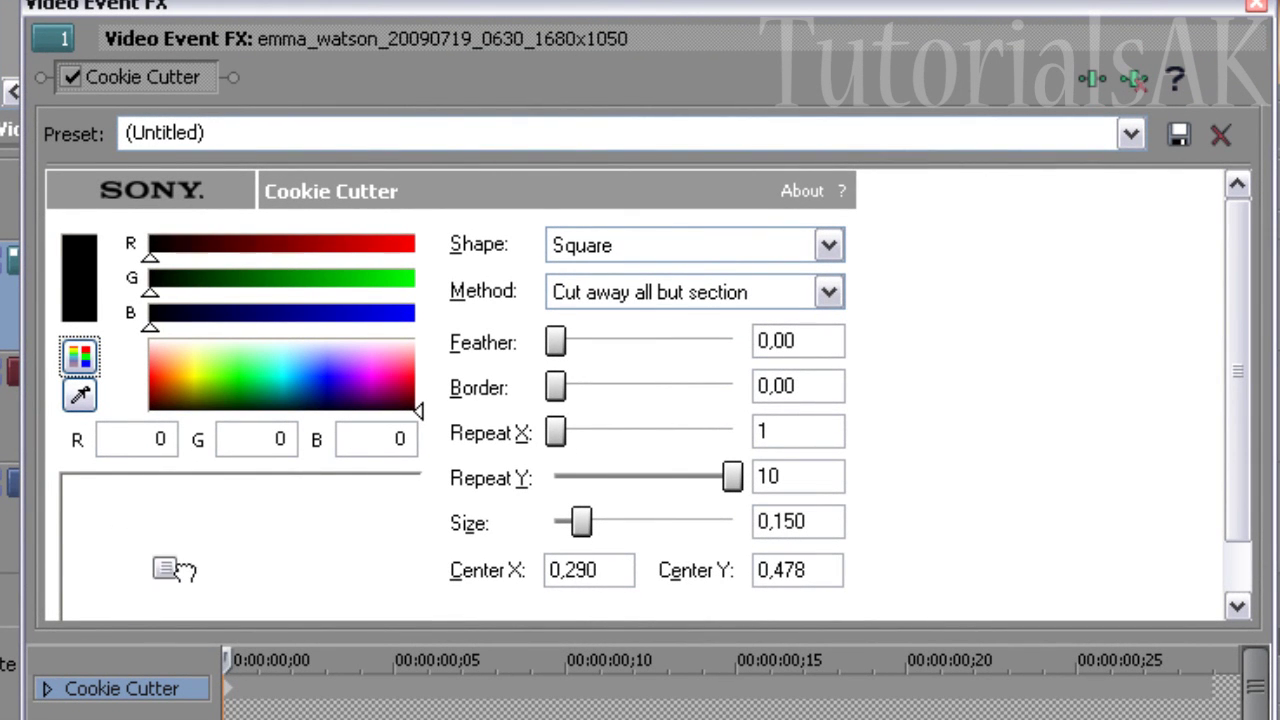
pyautogui.moveTo(175, 570); pyautogui.dragTo(283, 562)
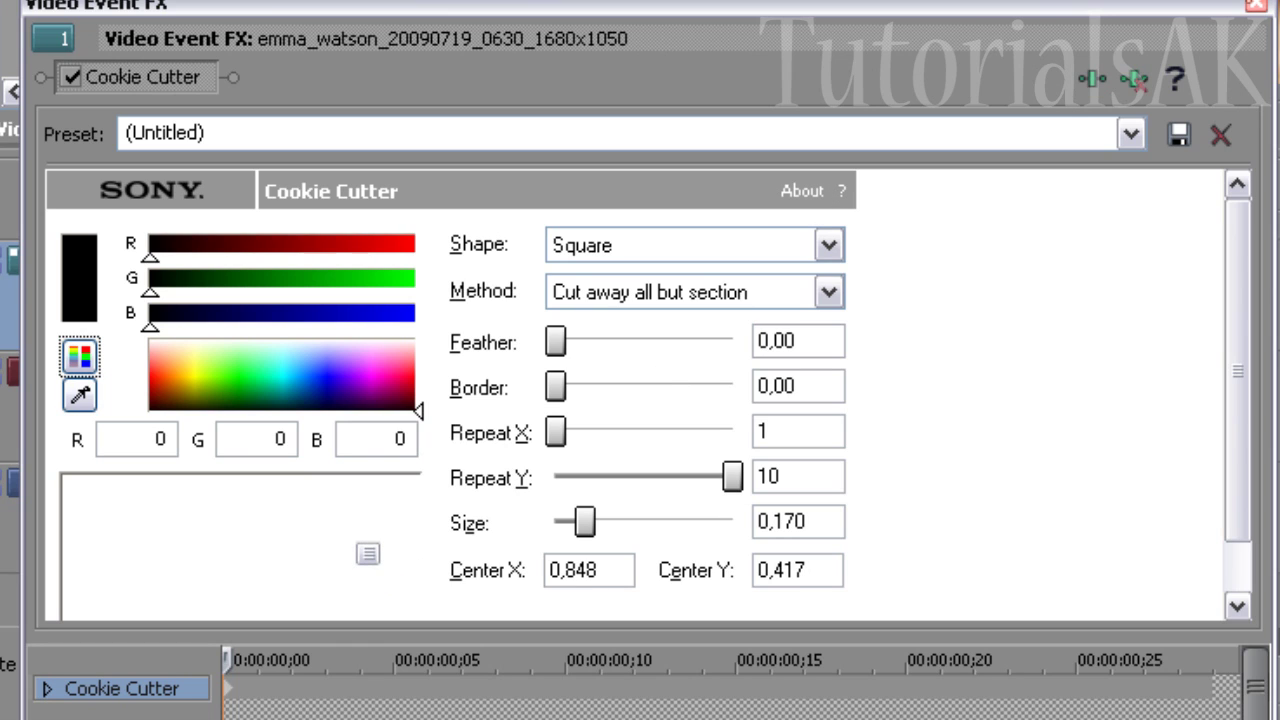
pyautogui.click(1256, 6)
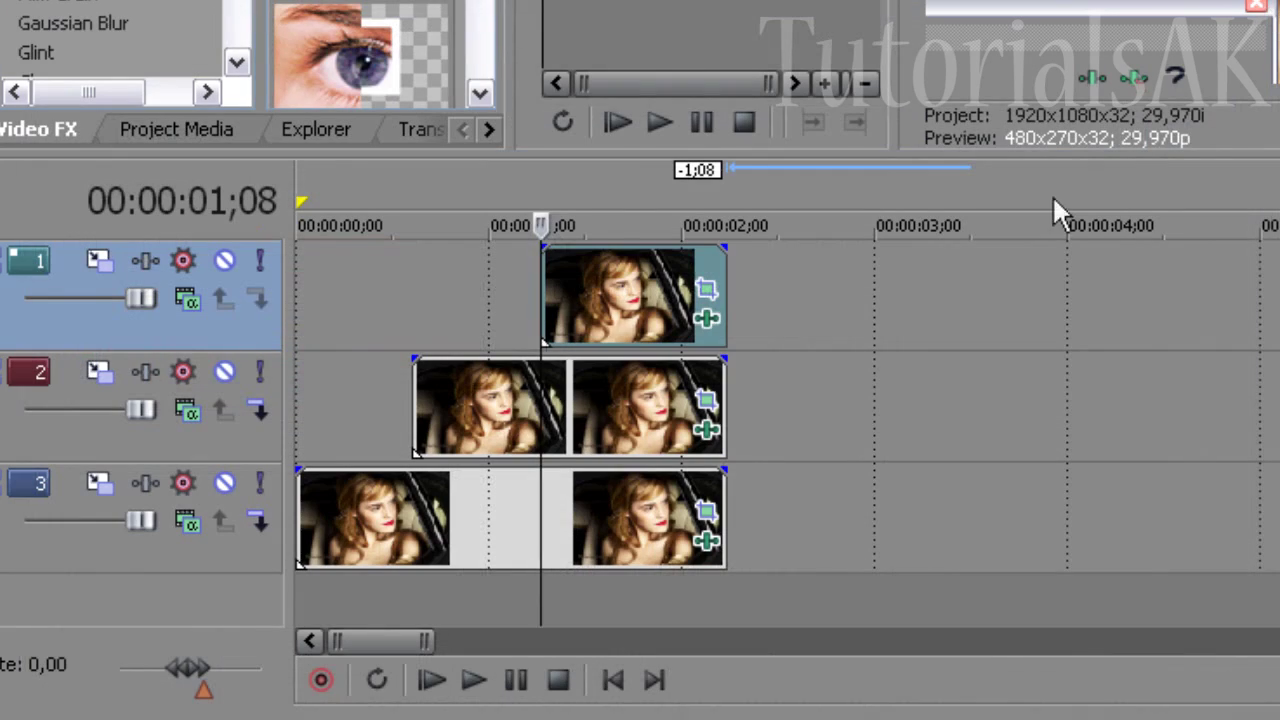
# Enlarge and reposition the top event's pan/crop area so its strip at the frame's far side shows a wider view of the face
pyautogui.click(707, 290)
pyautogui.moveTo(862, 290); pyautogui.dragTo(750, 272)
pyautogui.moveTo(904, 386); pyautogui.dragTo(904, 507)
pyautogui.moveTo(797, 162); pyautogui.dragTo(778, 100)
pyautogui.moveTo(1066, 440); pyautogui.dragTo(1116, 469)
pyautogui.moveTo(905, 250); pyautogui.dragTo(666, 257)
pyautogui.moveTo(826, 100); pyautogui.dragTo(826, 92)
pyautogui.moveTo(878, 488); pyautogui.dragTo(920, 525)
pyautogui.moveTo(820, 337); pyautogui.dragTo(794, 327)
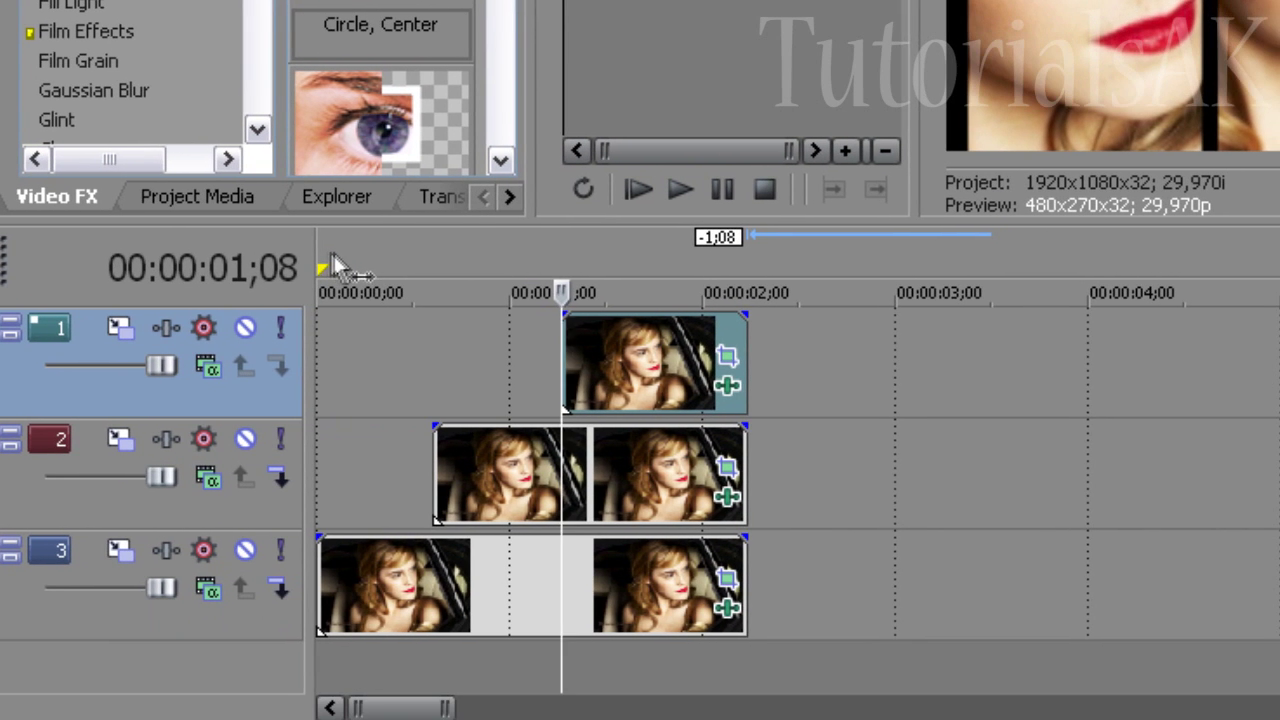
# Add a short fade-in to the start of the event on each of the three video tracks
pyautogui.click(349, 401)
pyautogui.moveTo(316, 542); pyautogui.dragTo(370, 544)
pyautogui.moveTo(428, 428); pyautogui.dragTo(492, 428)
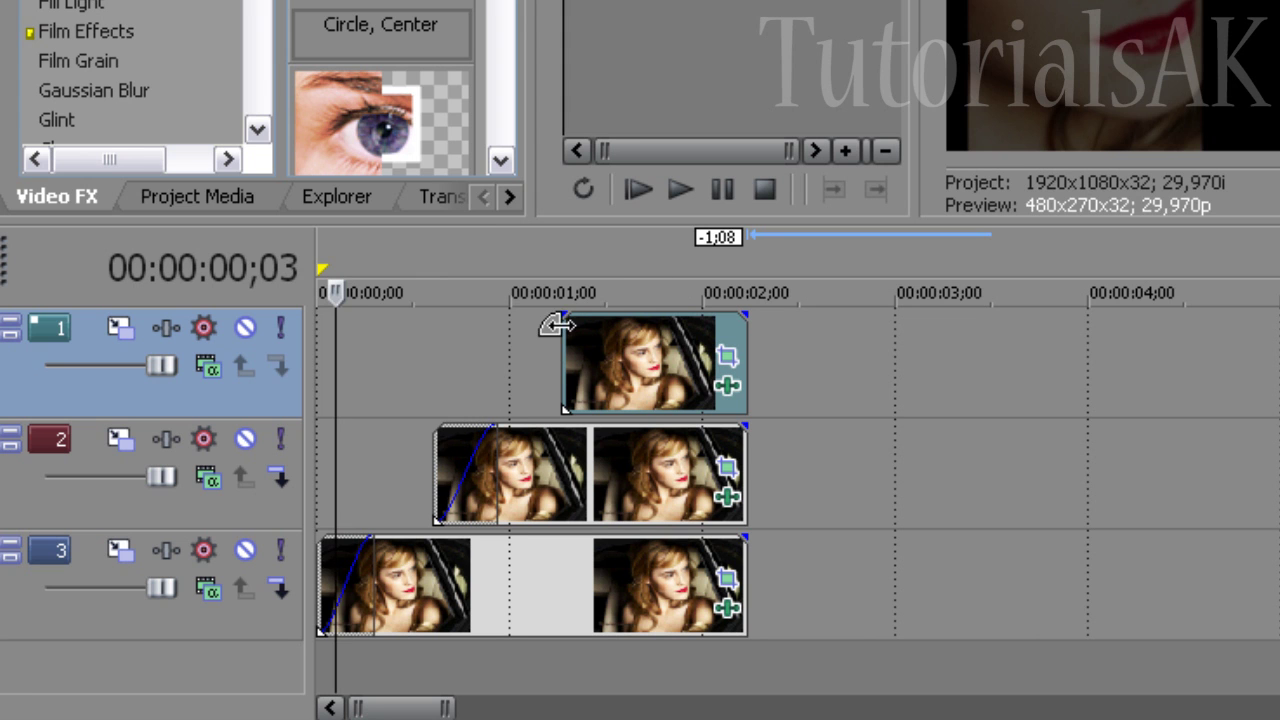
pyautogui.moveTo(605, 316); pyautogui.dragTo(624, 316)
# Apply the "Squeeze Left-Right" transition preset to the fade-in of the event on track 3
pyautogui.click(458, 196)
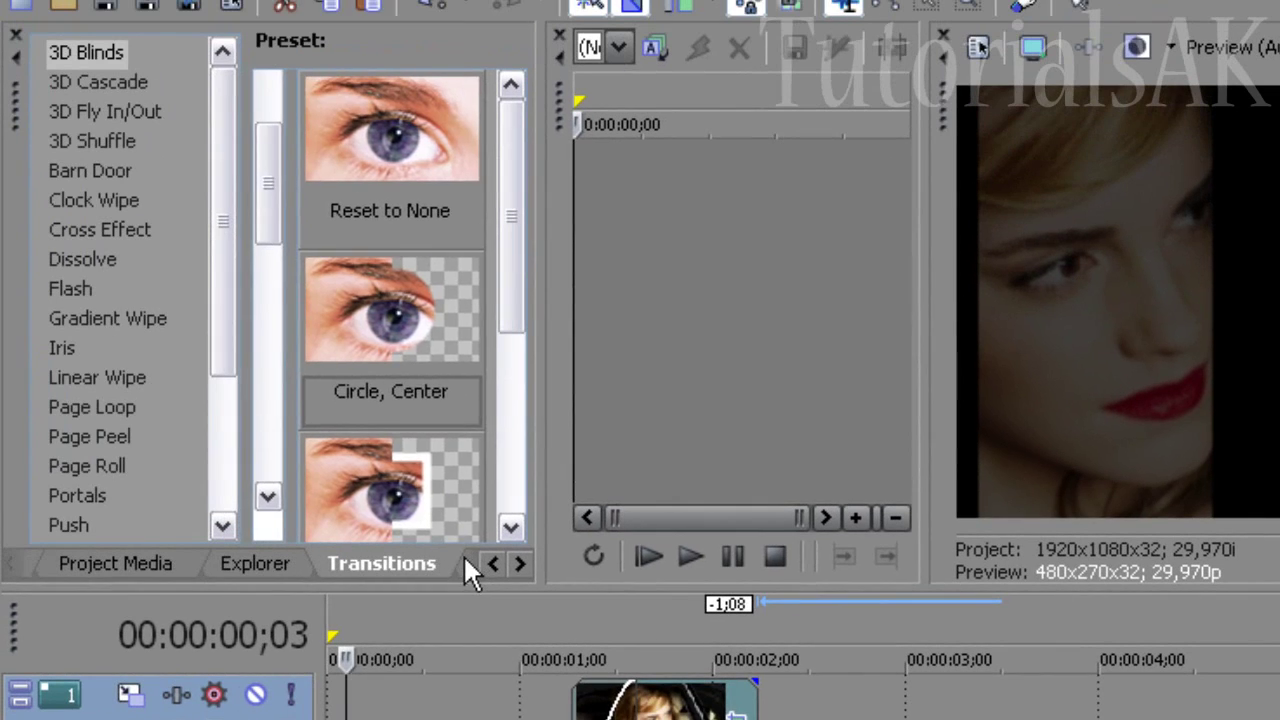
pyautogui.moveTo(232, 259); pyautogui.dragTo(233, 458)
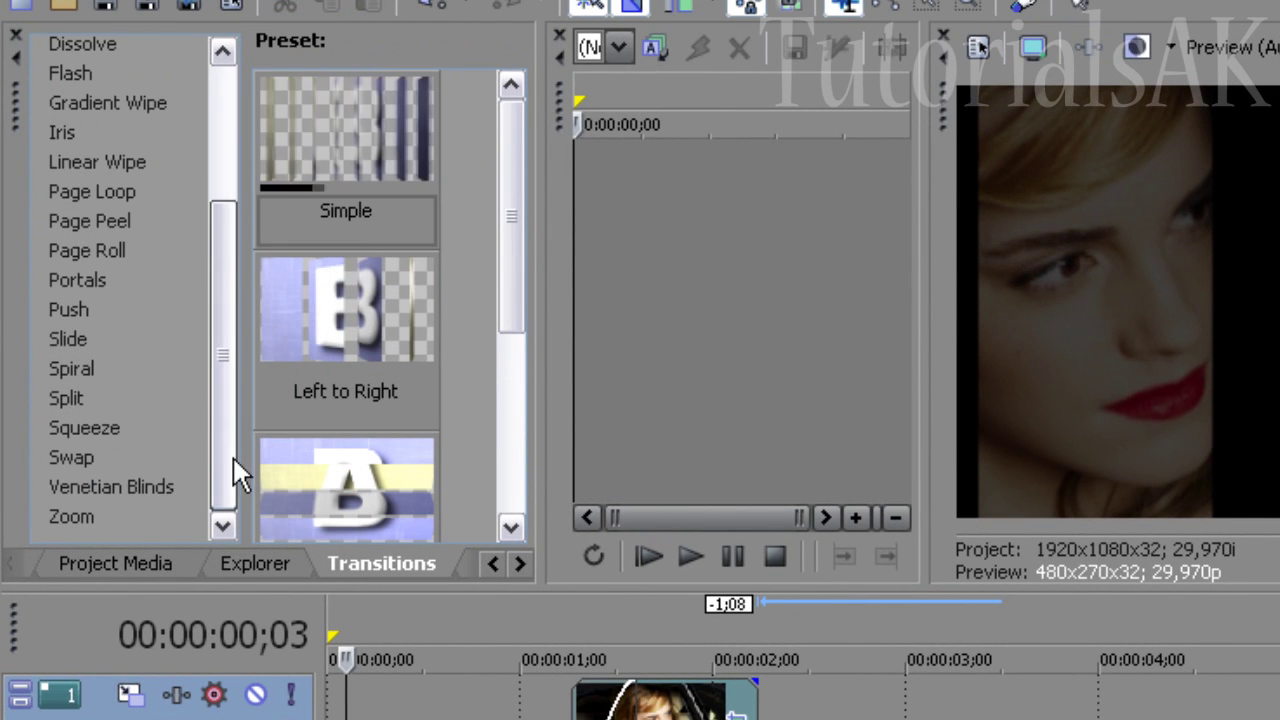
pyautogui.click(119, 432)
pyautogui.moveTo(508, 149); pyautogui.dragTo(512, 212)
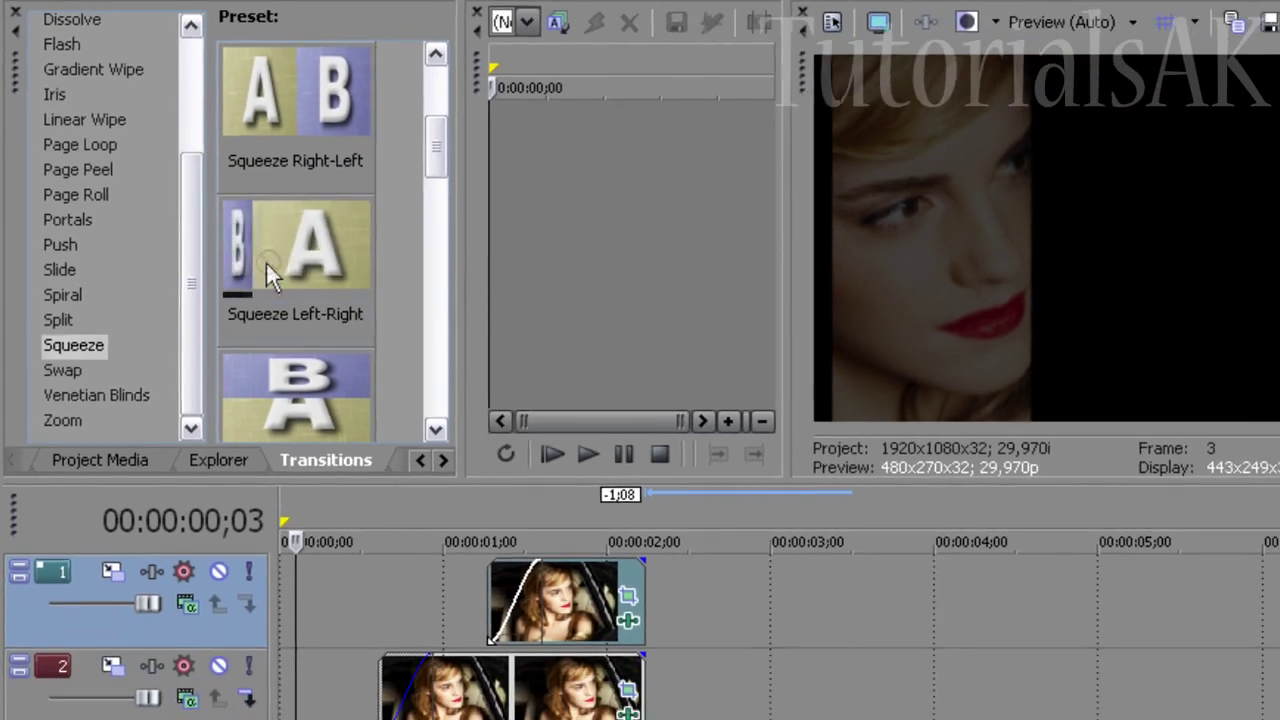
pyautogui.moveTo(300, 390); pyautogui.dragTo(266, 660)
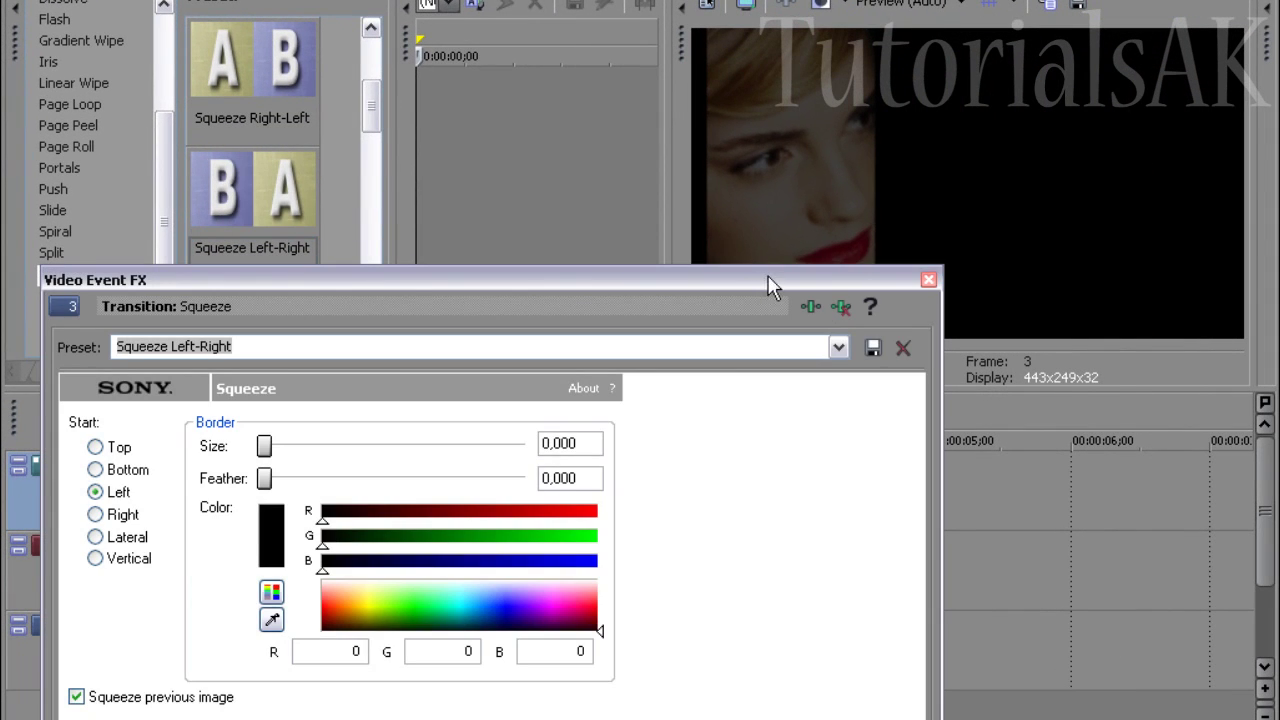
pyautogui.click(929, 281)
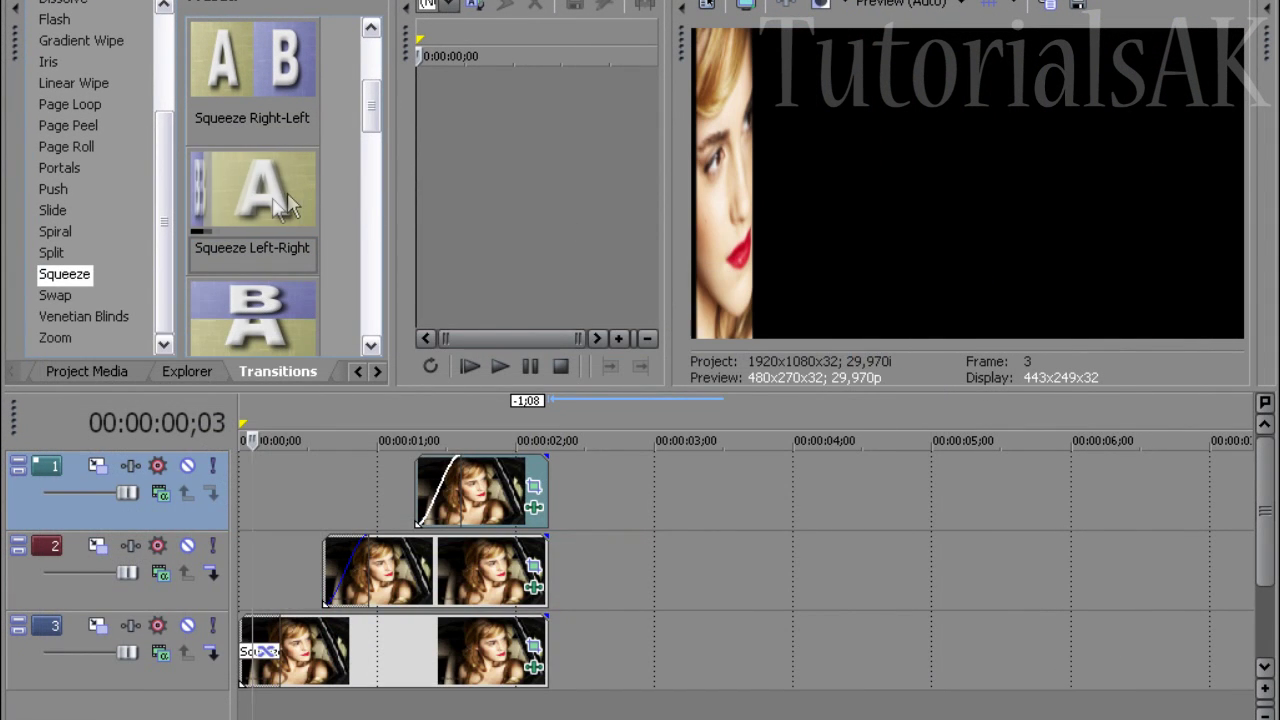
# Apply the "Squeeze Left-Right" transition to the fade-ins on tracks 2 and 1, and preview the composition at 00:00:01;24
pyautogui.moveTo(268, 212); pyautogui.dragTo(363, 591)
pyautogui.click(929, 281)
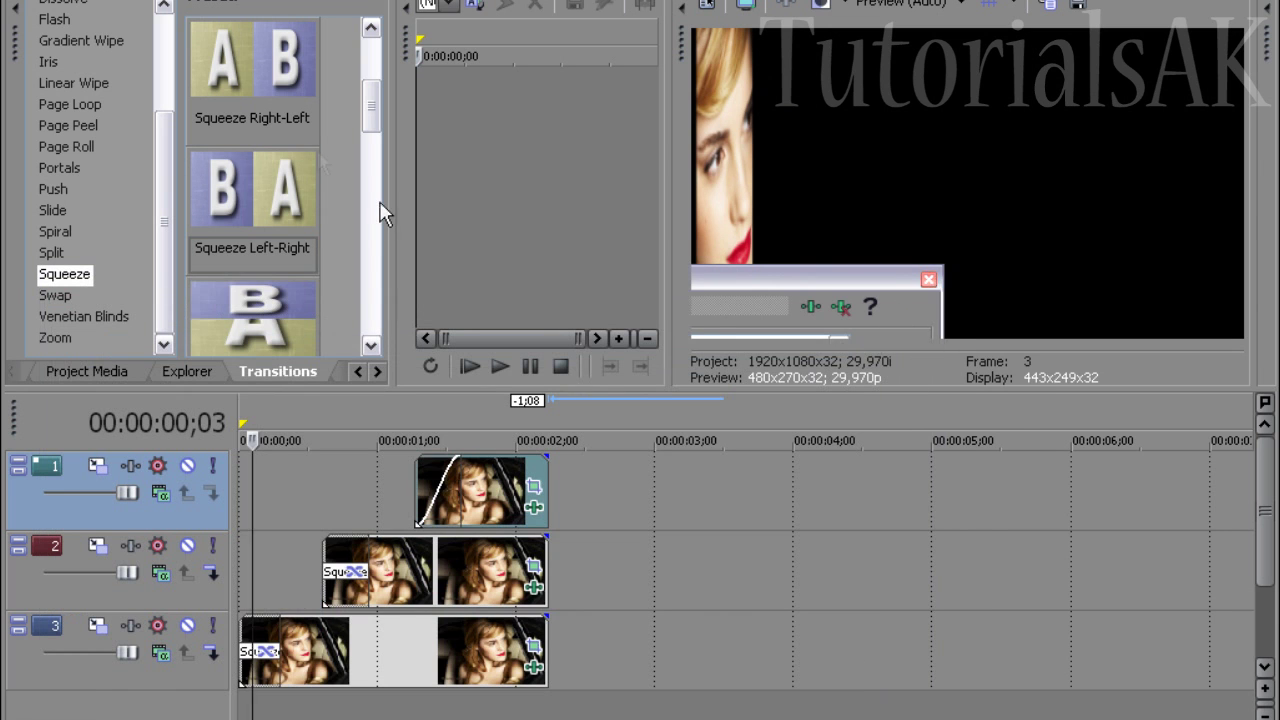
pyautogui.moveTo(281, 194); pyautogui.dragTo(443, 482)
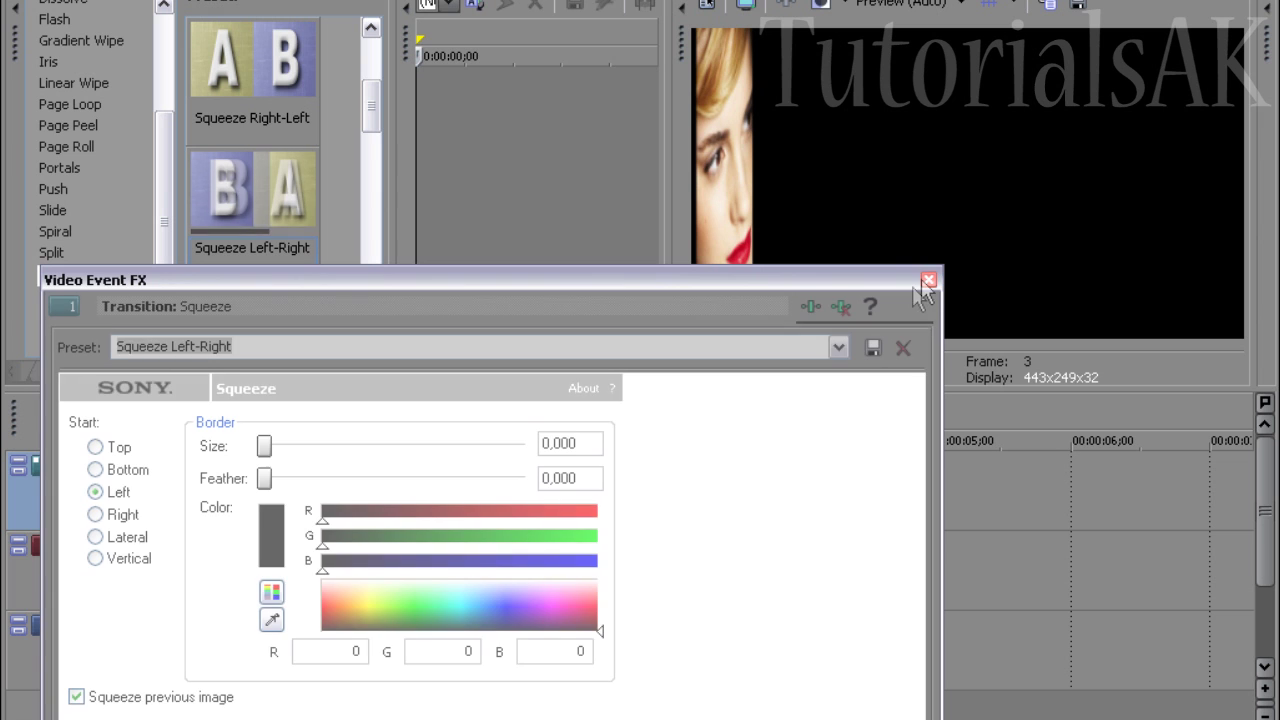
pyautogui.click(929, 280)
pyautogui.click(490, 422)
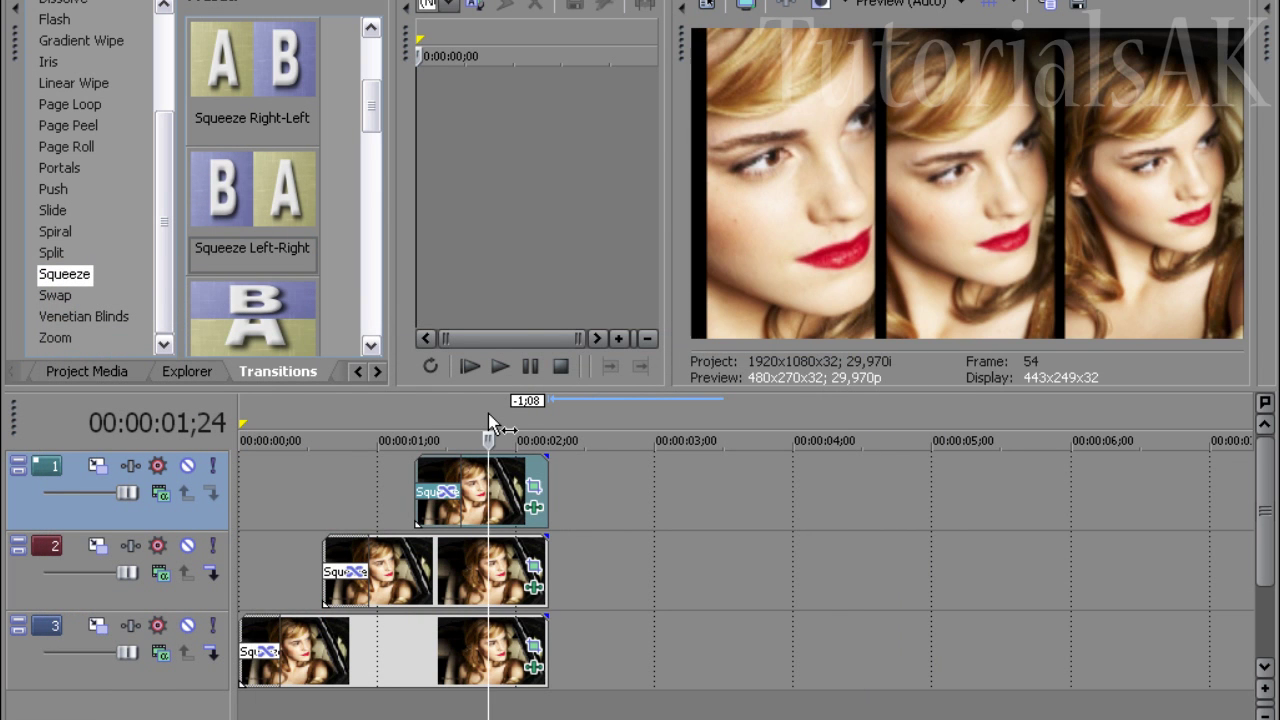